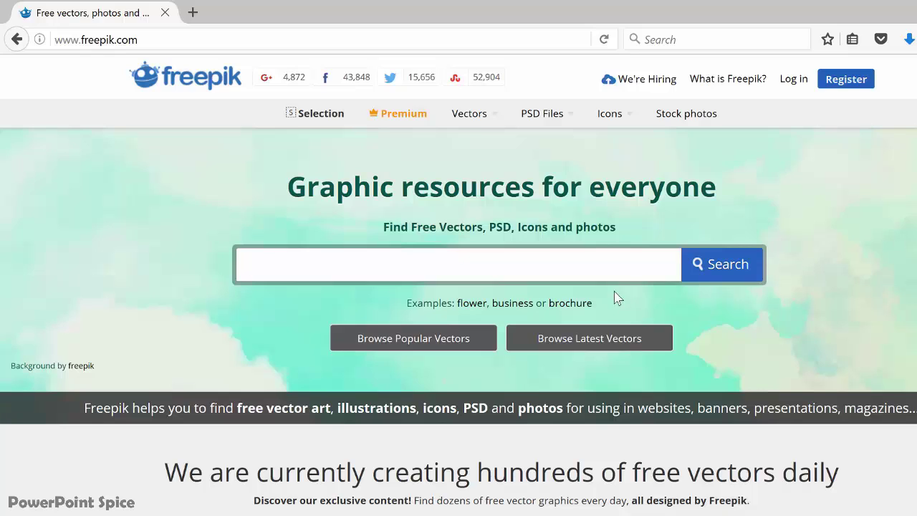
- Search Freepik for 'paint splash' and browse the results
text(pain)
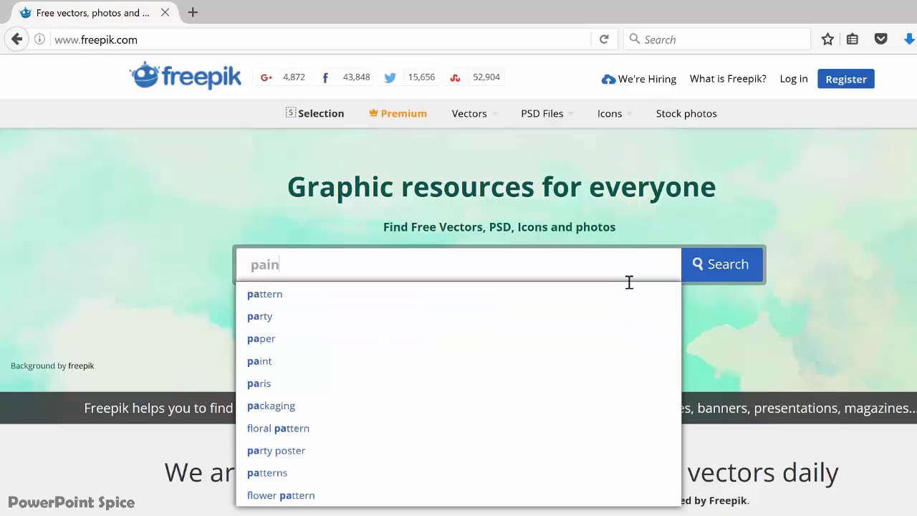
text(t splash)
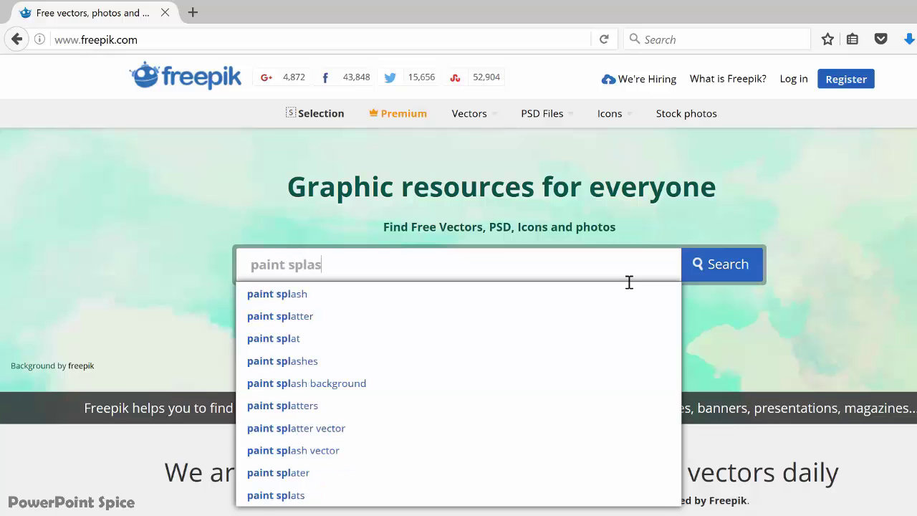
key(Return)
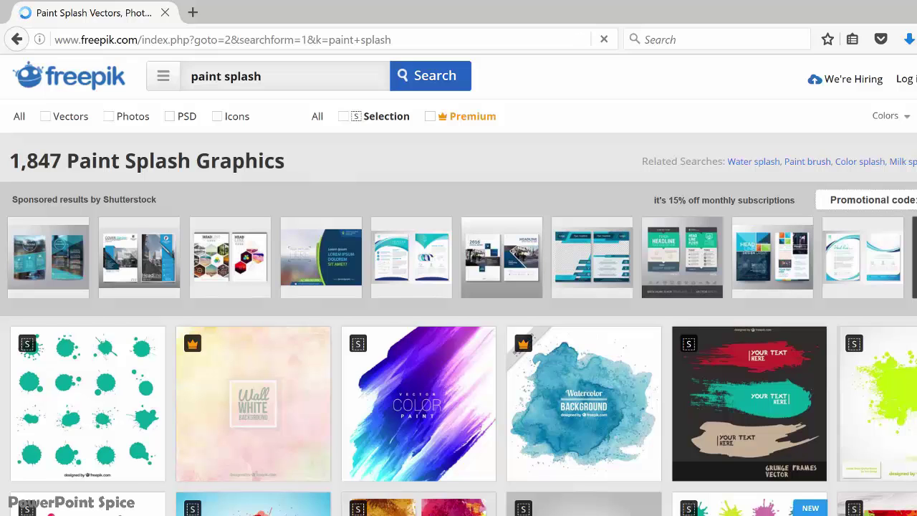
scroll(458, 286, down, 5)
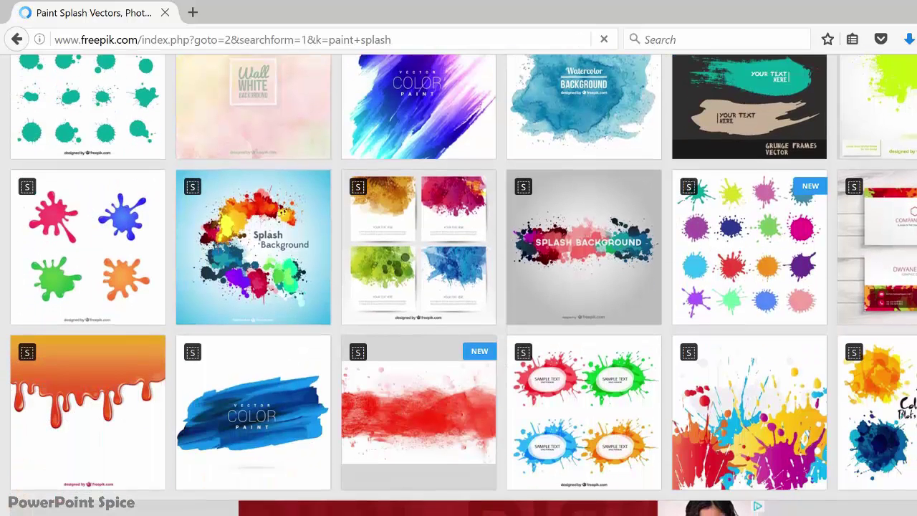
scroll(458, 286, up, 5)
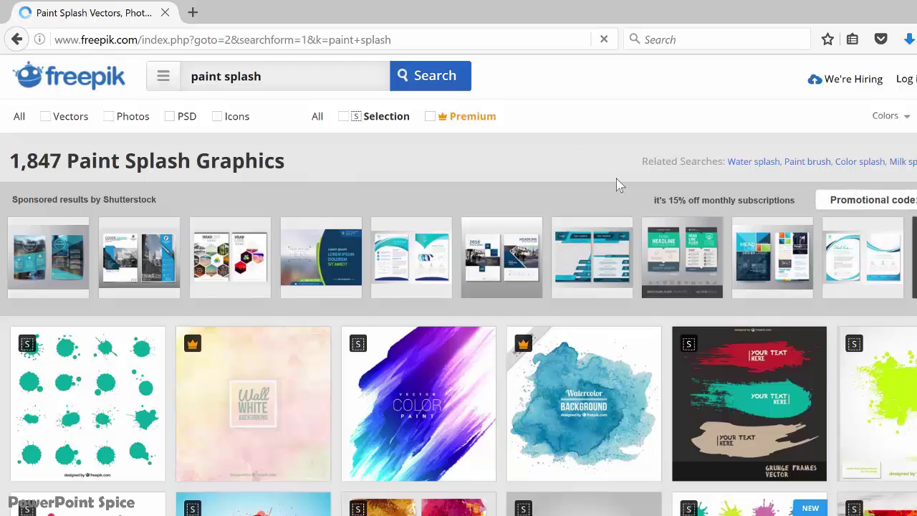
- Download the Green watercolor splashes pack for free and open its zip file
click(914, 401)
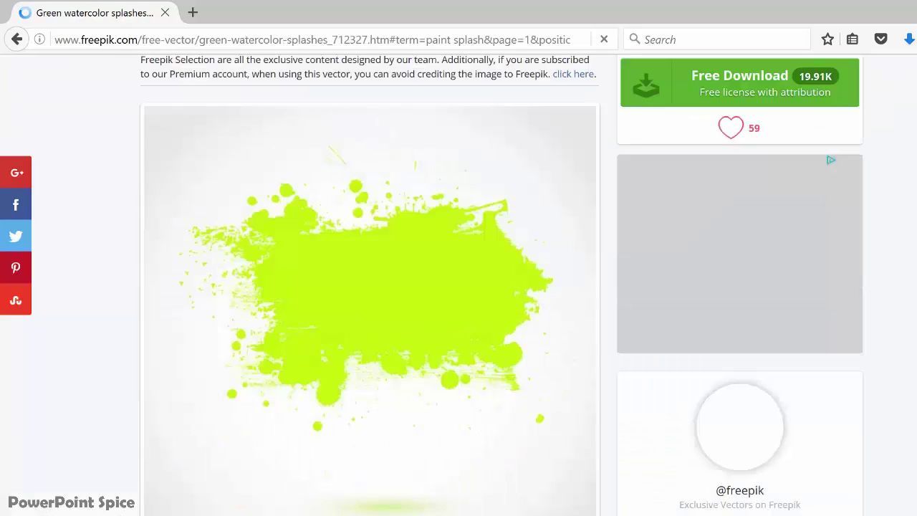
click(699, 91)
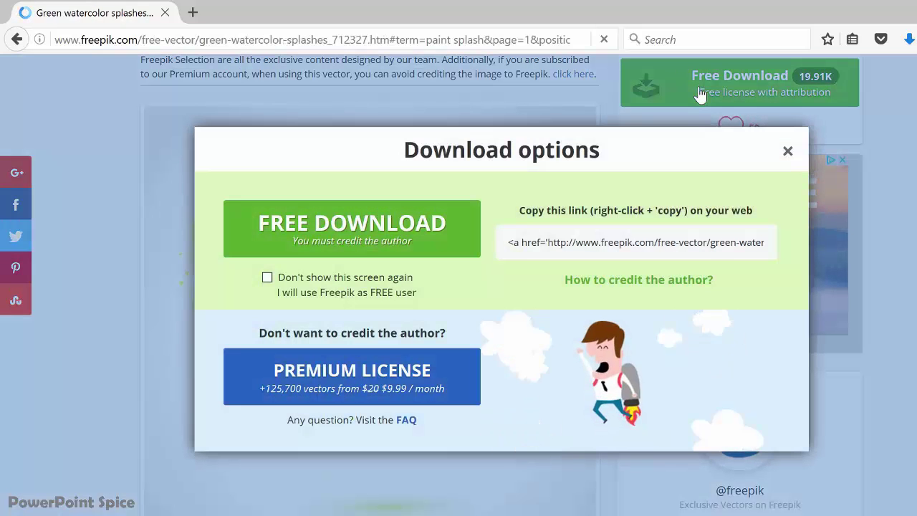
click(406, 224)
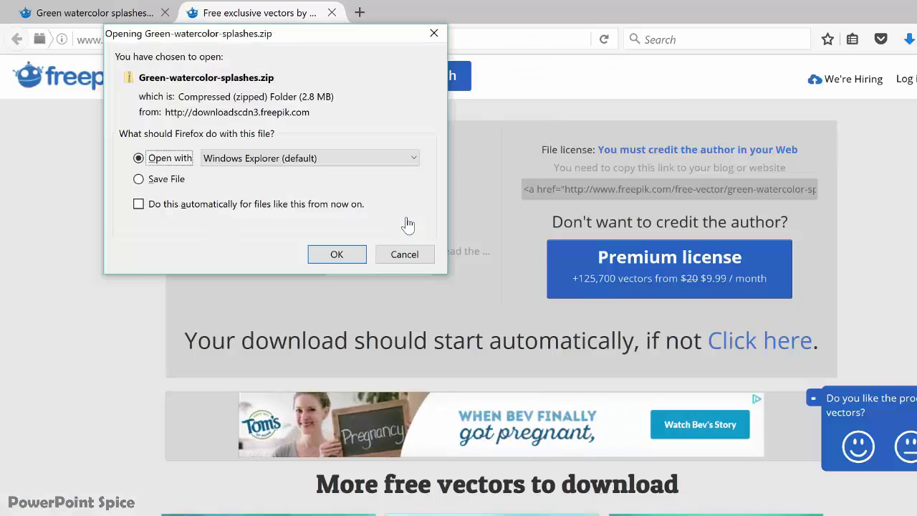
click(336, 255)
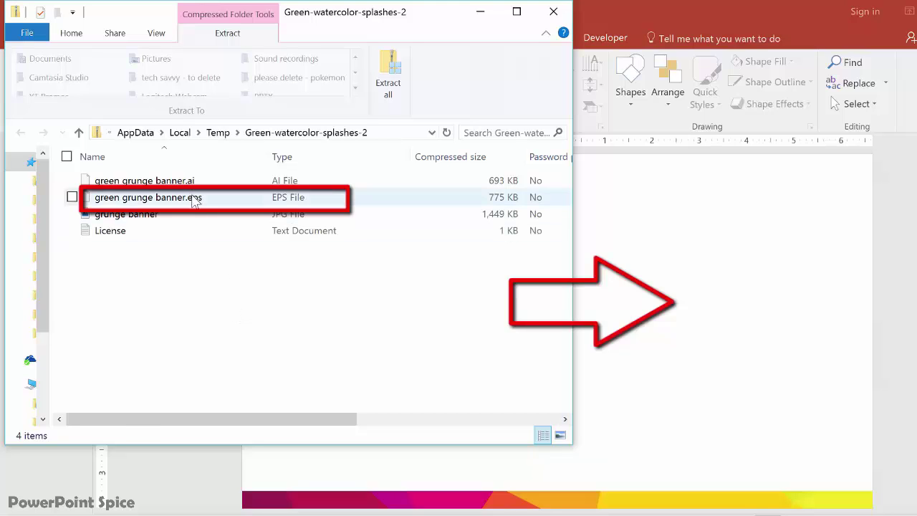
- Drag green grunge banner.eps from the zip folder onto slide 2
click(284, 202)
drag(284, 202, 741, 251)
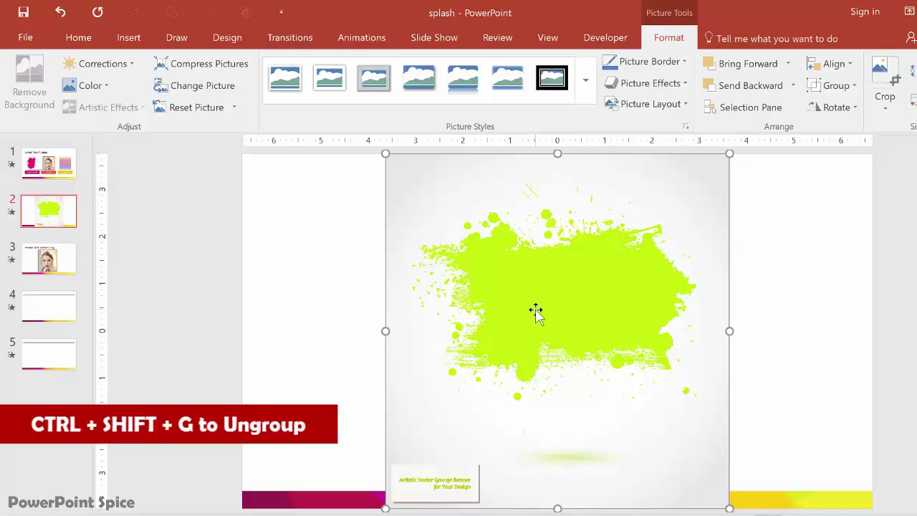
- Convert the imported splash picture into drawing shapes and ungroup it into separate pieces
key(ctrl+shift+g)
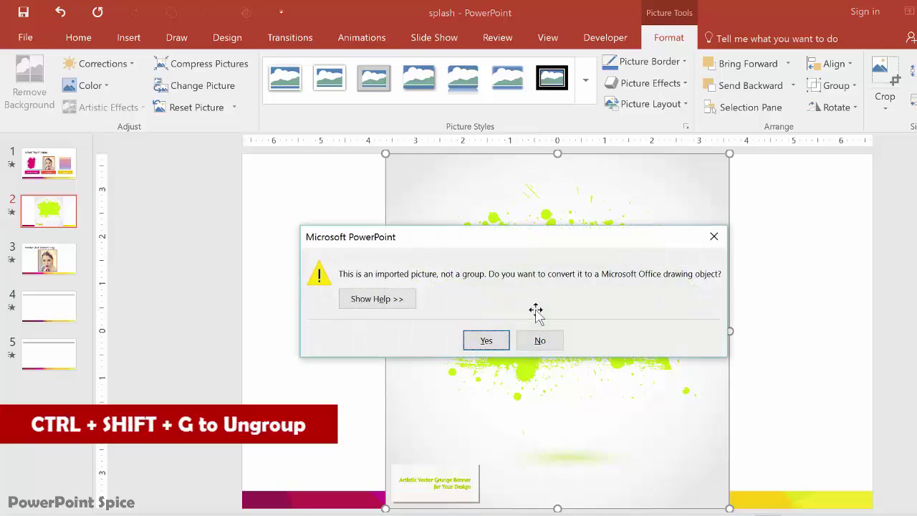
key(Return)
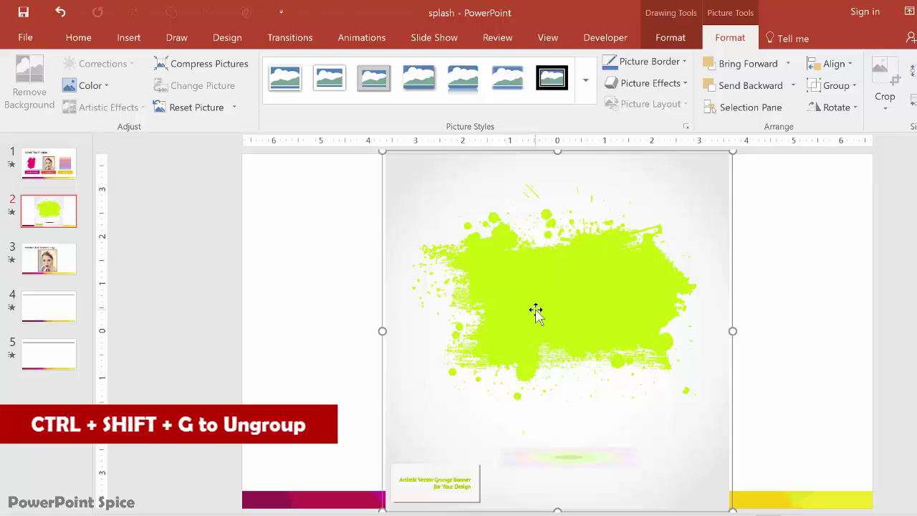
key(ctrl+shift+g)
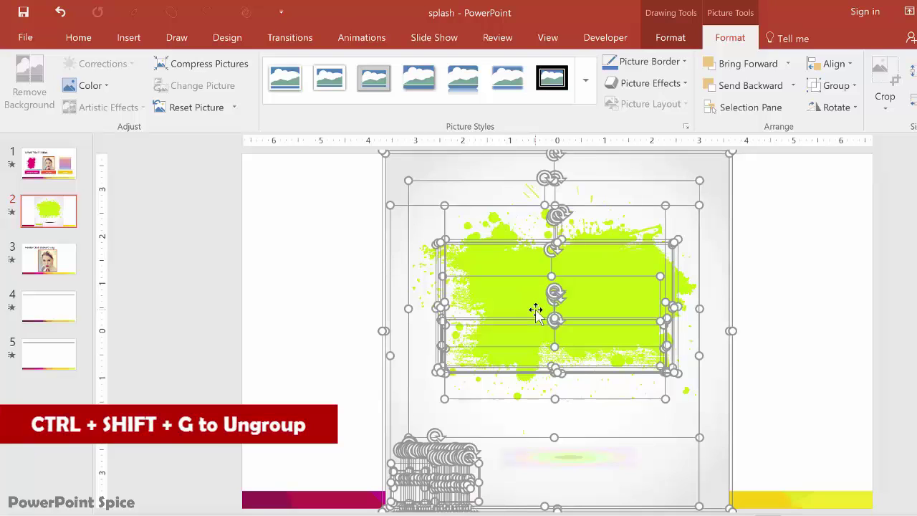
- Remove the small grunge banner caption, leaving the green splash selected
click(752, 230)
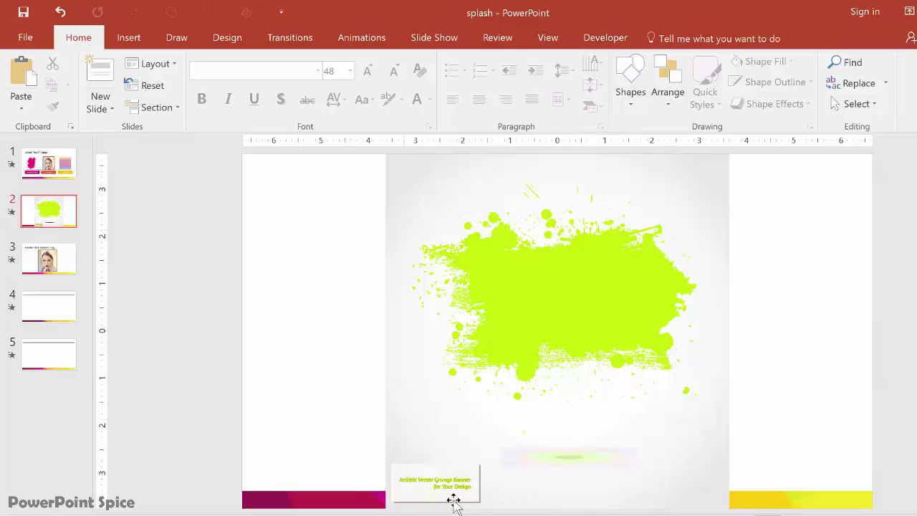
click(413, 475)
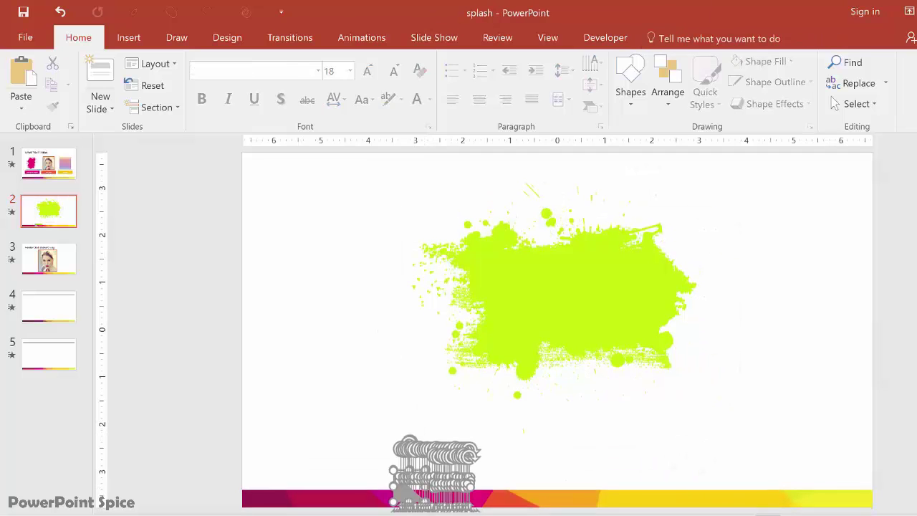
click(659, 401)
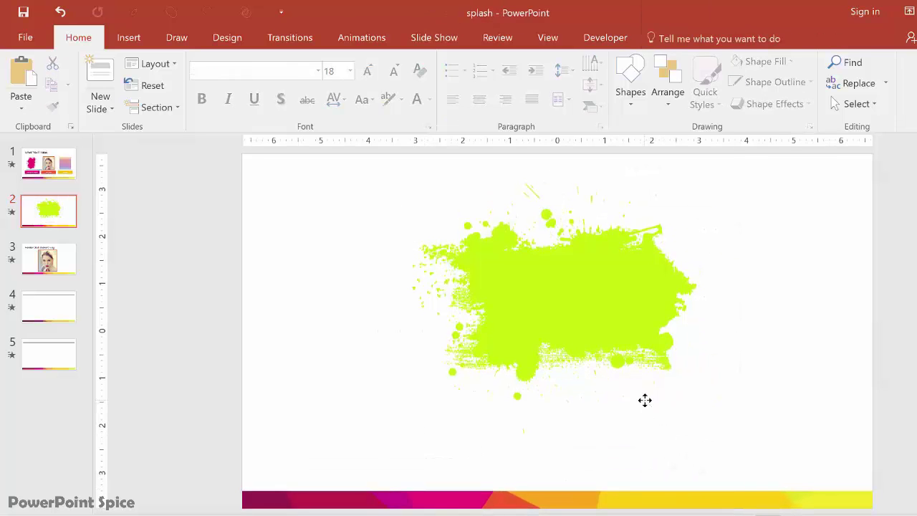
key(ctrl+z)
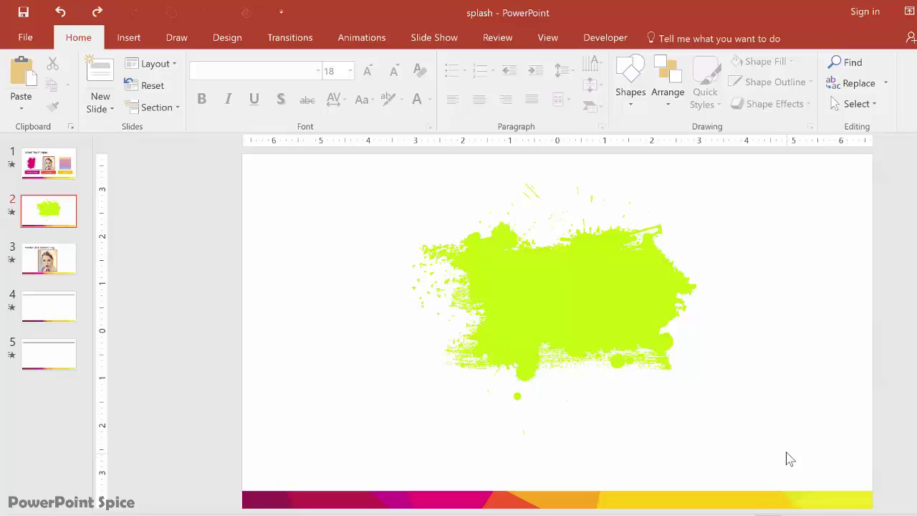
click(544, 283)
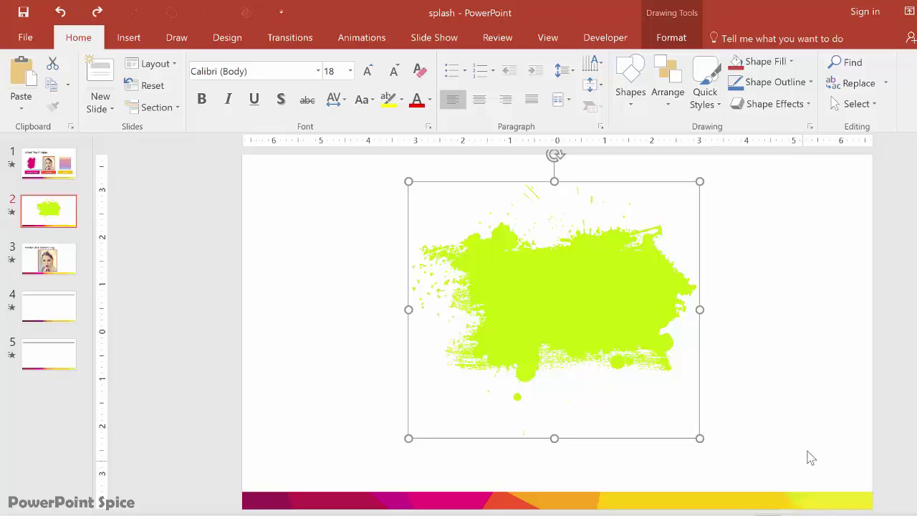
click(731, 485)
key(ctrl+a)
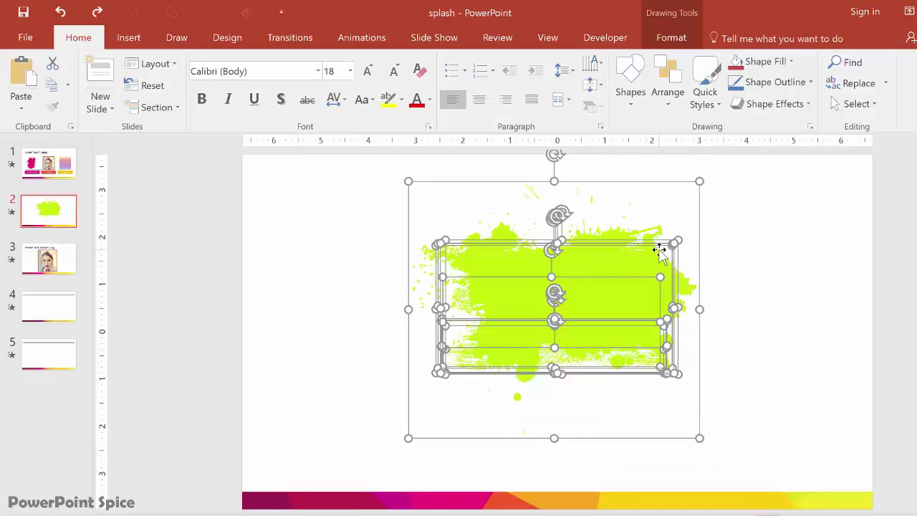
key(Escape)
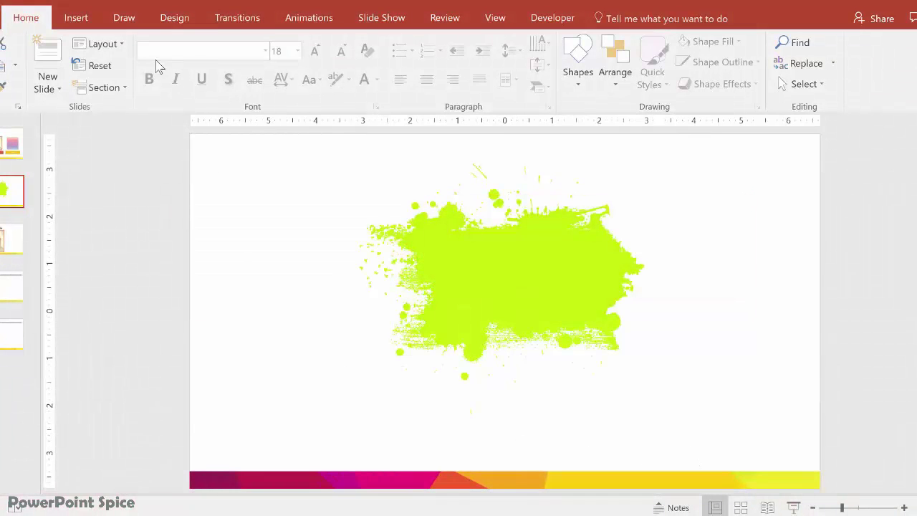
- Draw a large rectangle covering most of slide 2
click(76, 19)
click(194, 74)
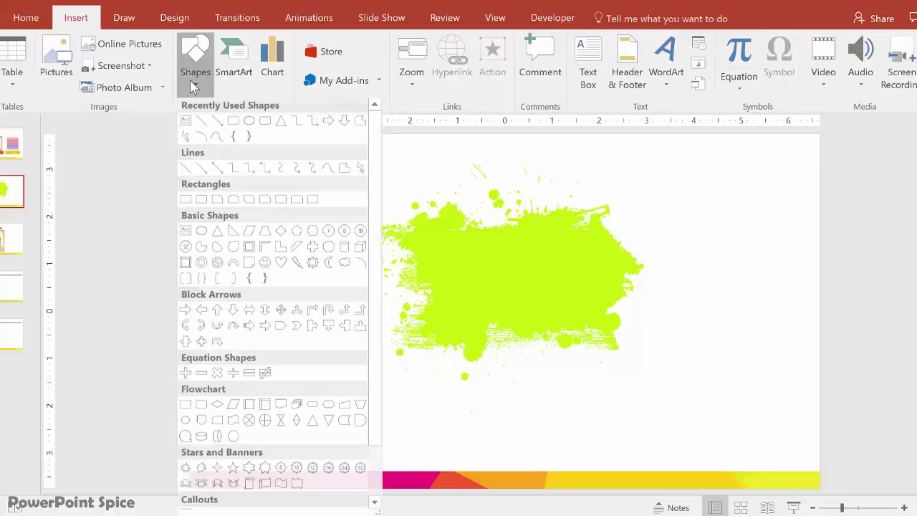
click(233, 124)
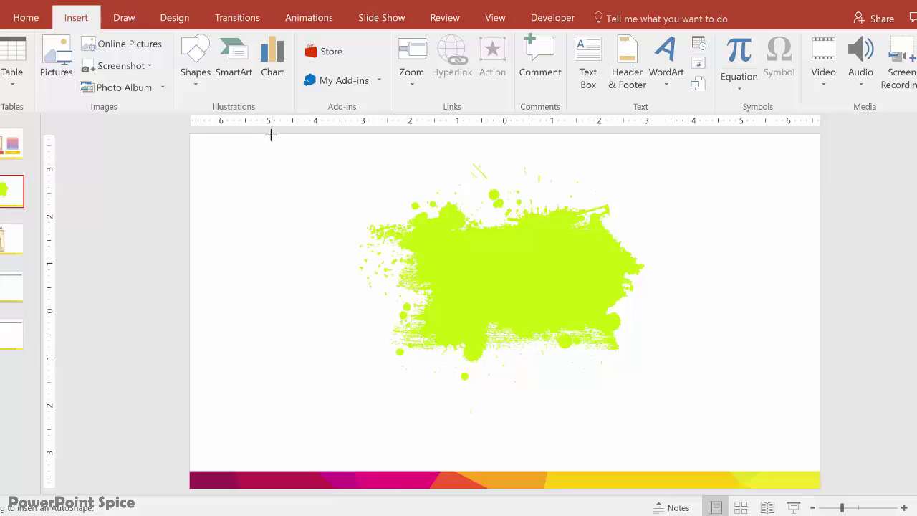
drag(269, 133, 777, 457)
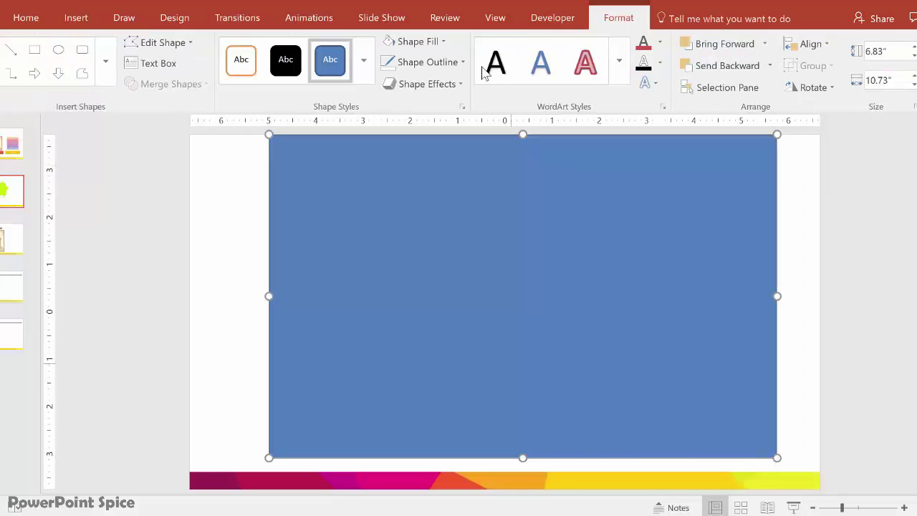
- Style the rectangle white with a grey outline and send it behind the splash
click(239, 68)
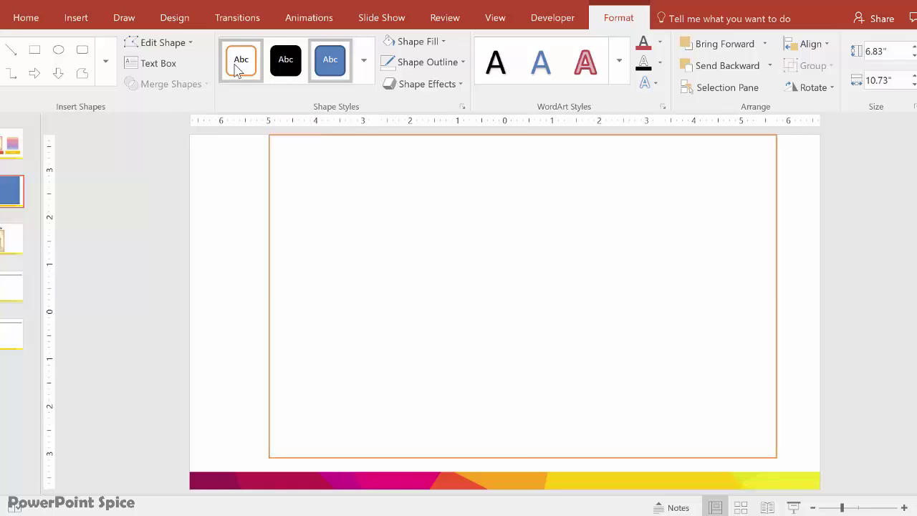
click(389, 65)
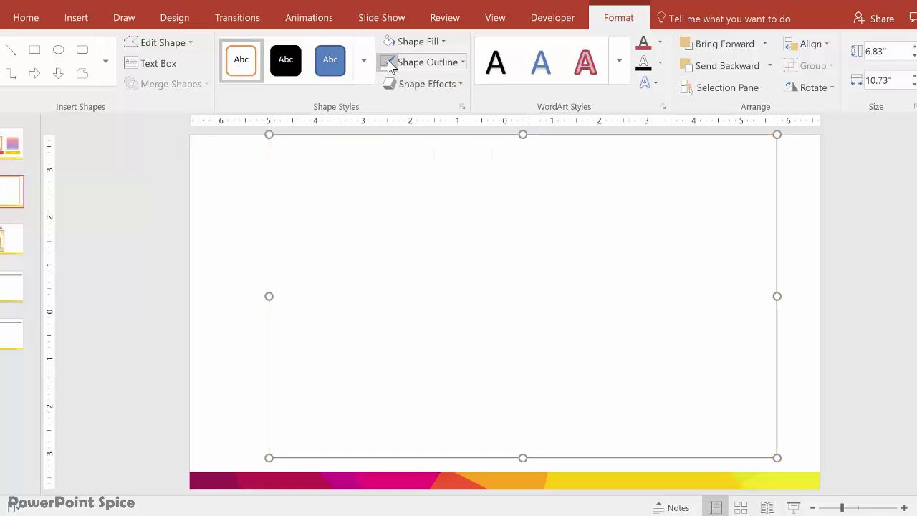
right_click(390, 182)
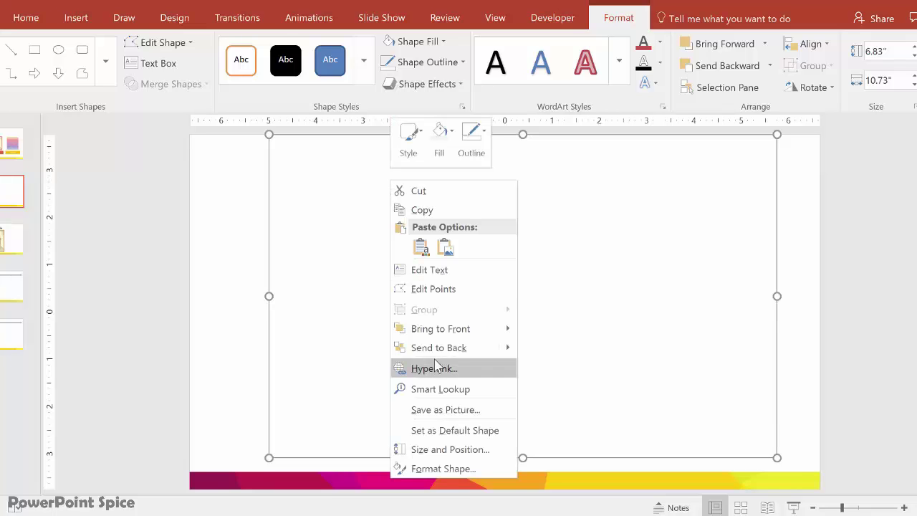
mouse_move(436, 348)
click(549, 350)
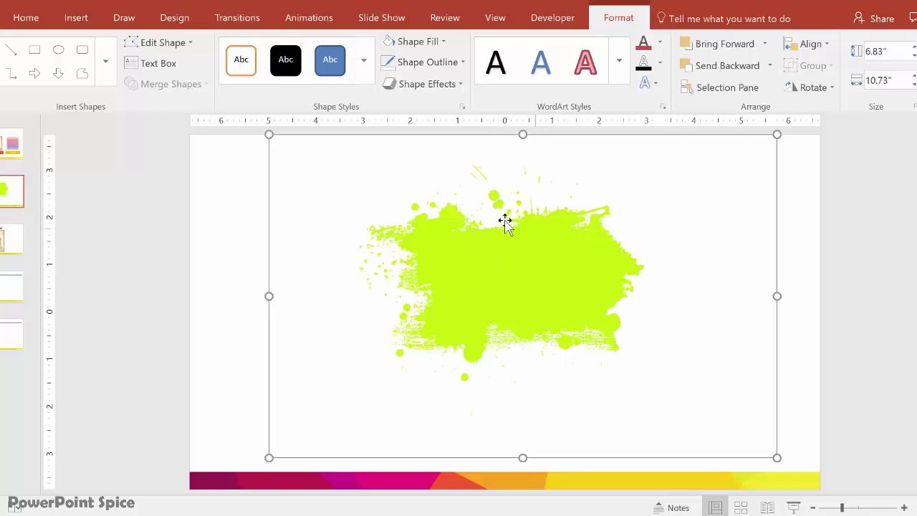
click(506, 248)
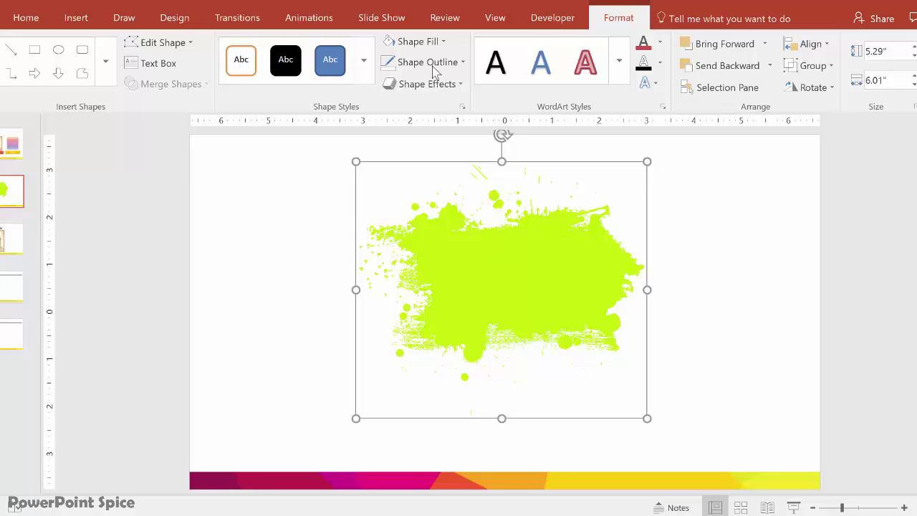
- Fill the splash light grey with no outline, and select it with the white backing
click(439, 41)
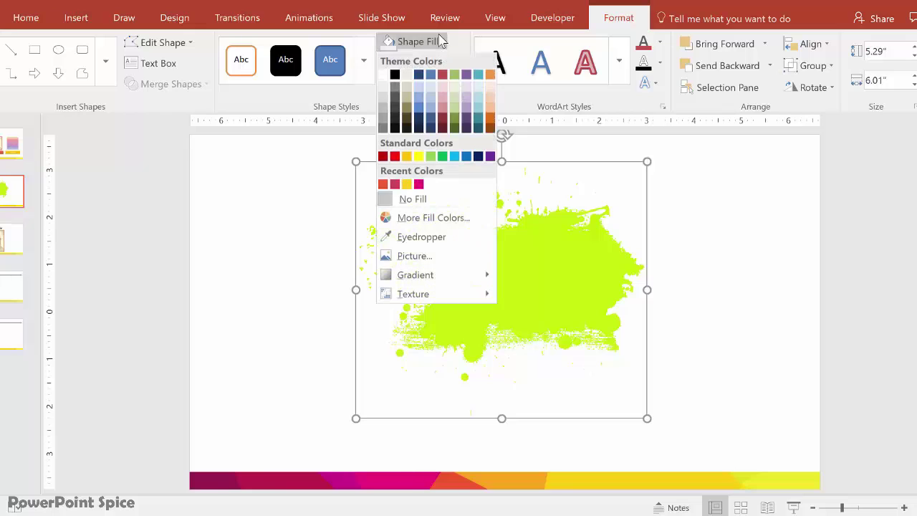
click(383, 93)
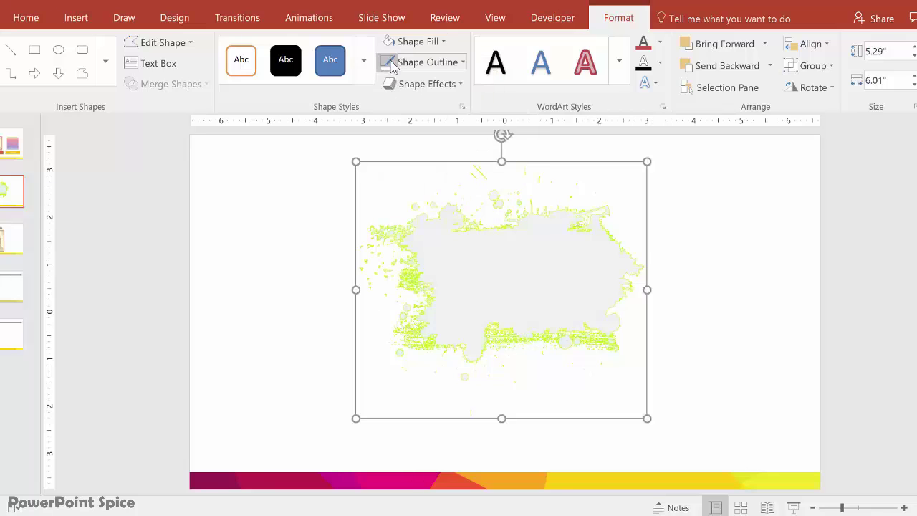
click(391, 63)
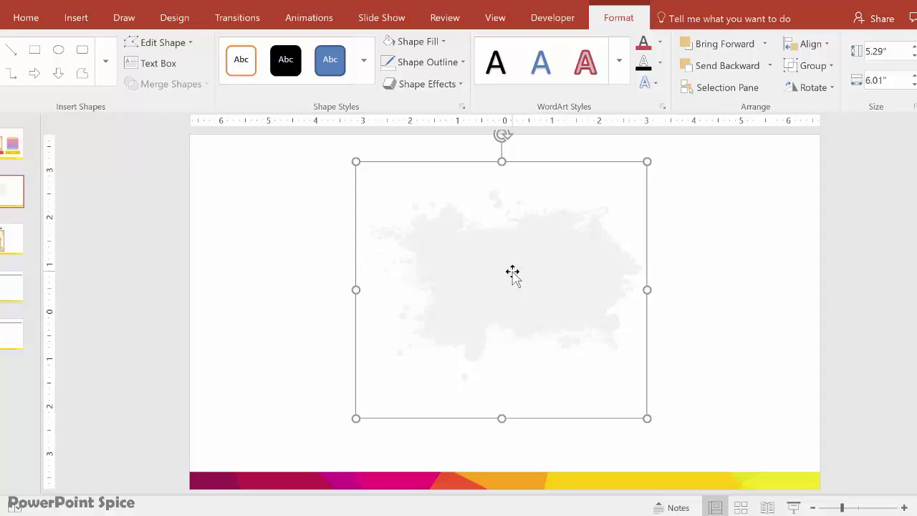
shift+click(308, 282)
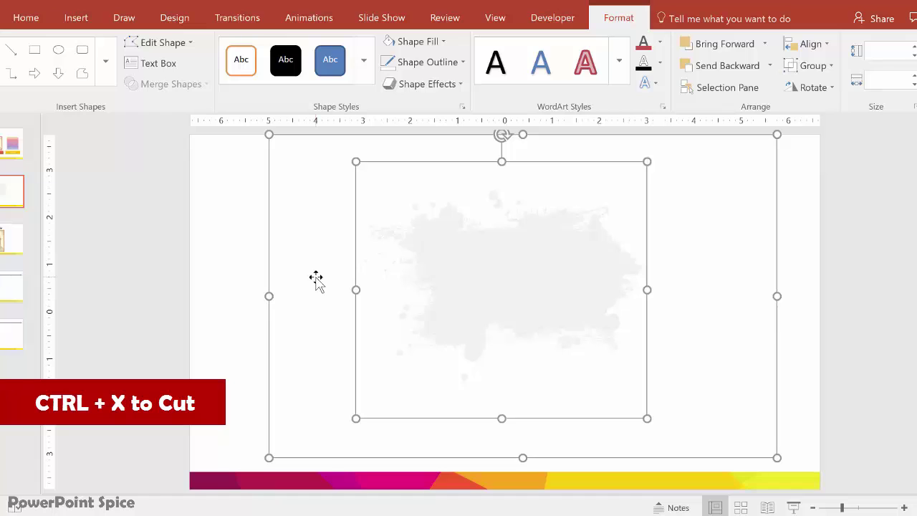
- Turn the splash and backing into one picture with the grey splash made transparent
key(ctrl+x)
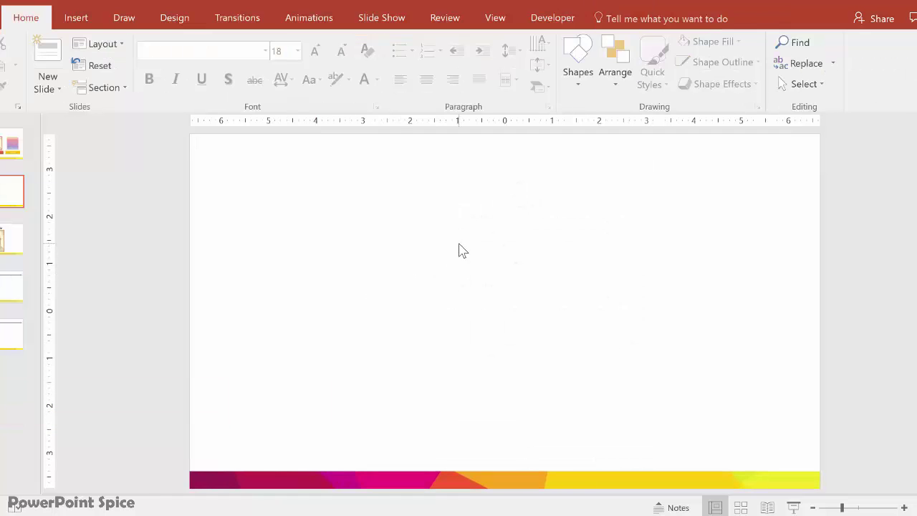
right_click(461, 250)
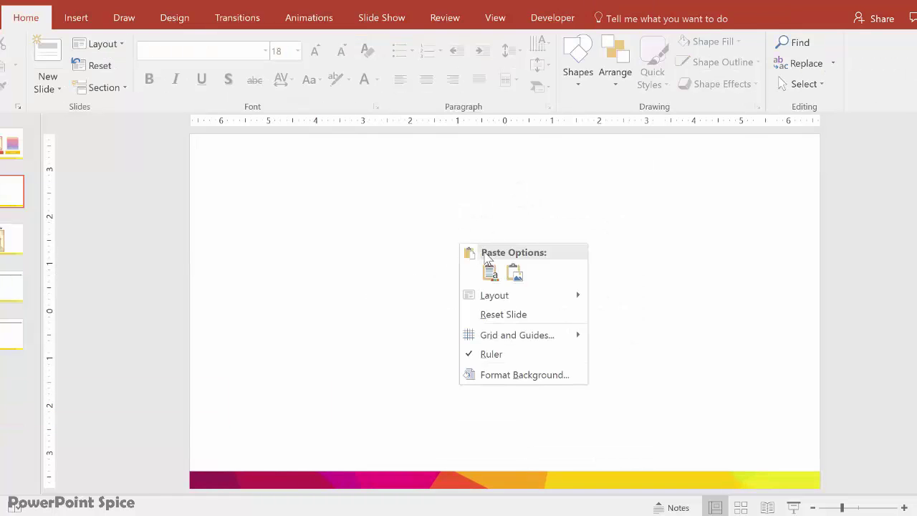
click(516, 272)
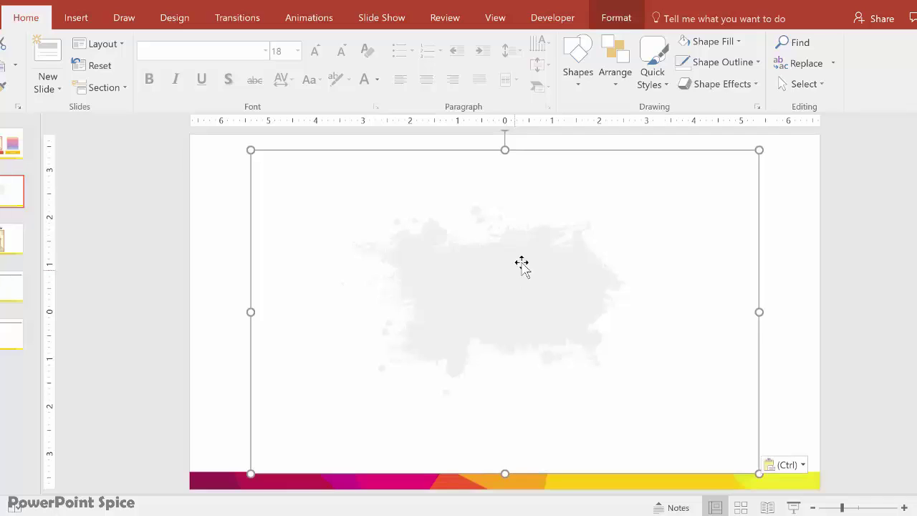
click(616, 20)
click(33, 68)
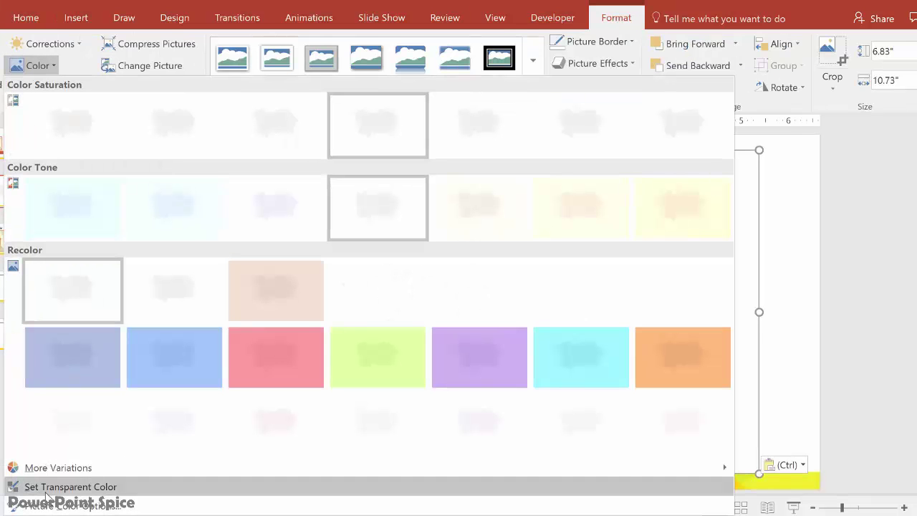
click(46, 491)
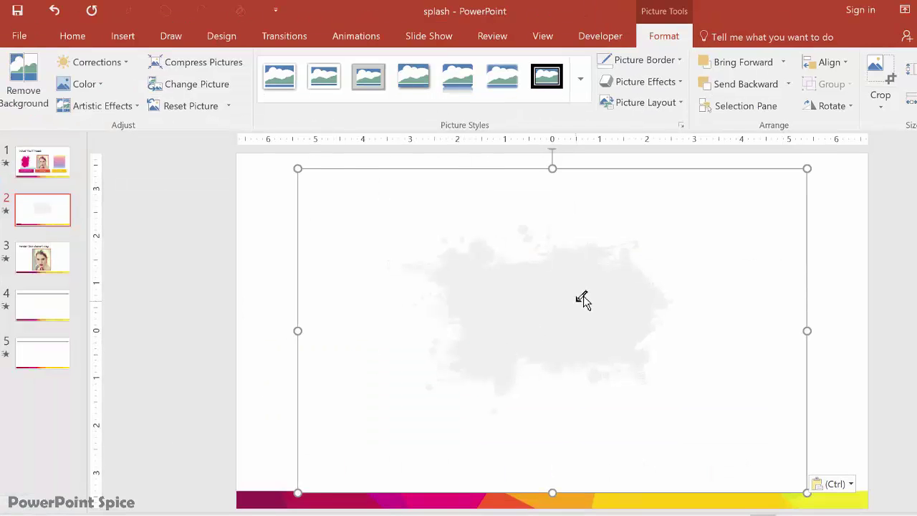
click(581, 298)
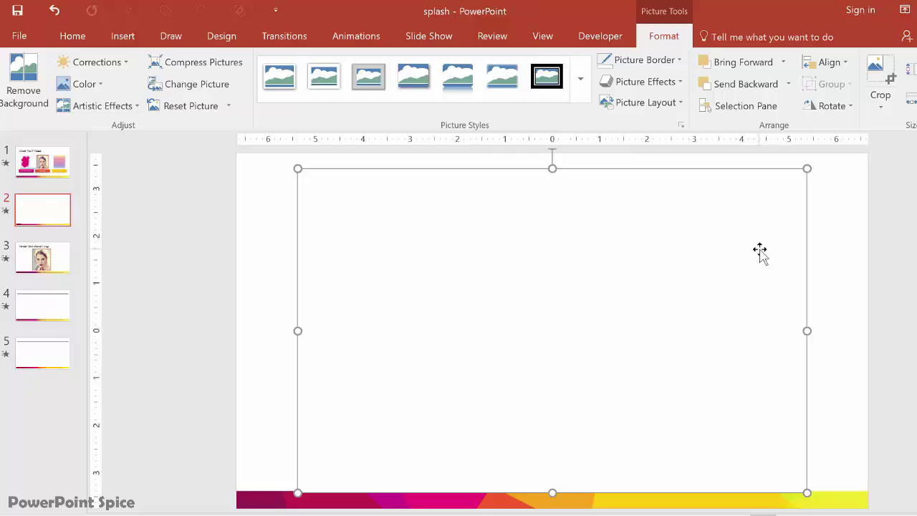
- Move the mask picture aside and paste the woman's photo at the slide centre
drag(771, 246, 530, 236)
click(492, 323)
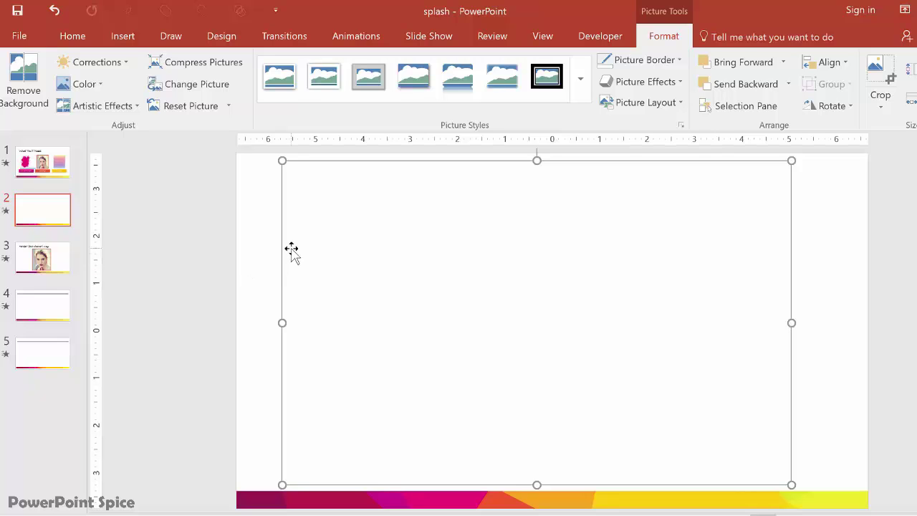
key(ctrl+v)
drag(584, 301, 585, 275)
- Put the photo behind the mask, then enlarge and position the mask so her face shows through
right_click(585, 275)
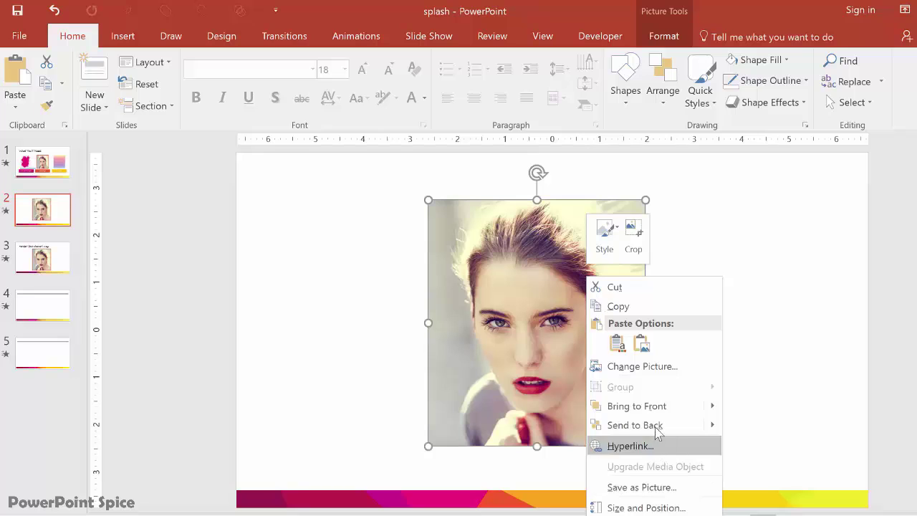
key(Escape)
key(ctrl+z)
drag(532, 402, 542, 423)
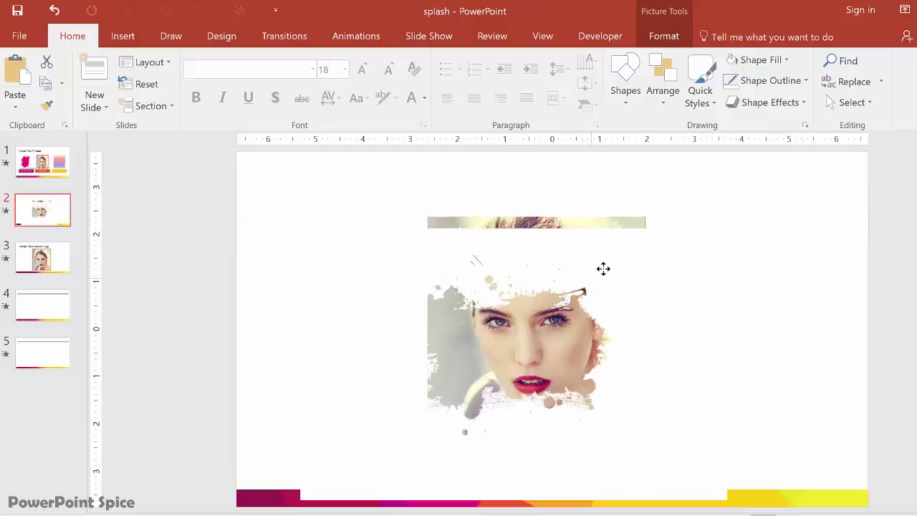
drag(604, 268, 627, 244)
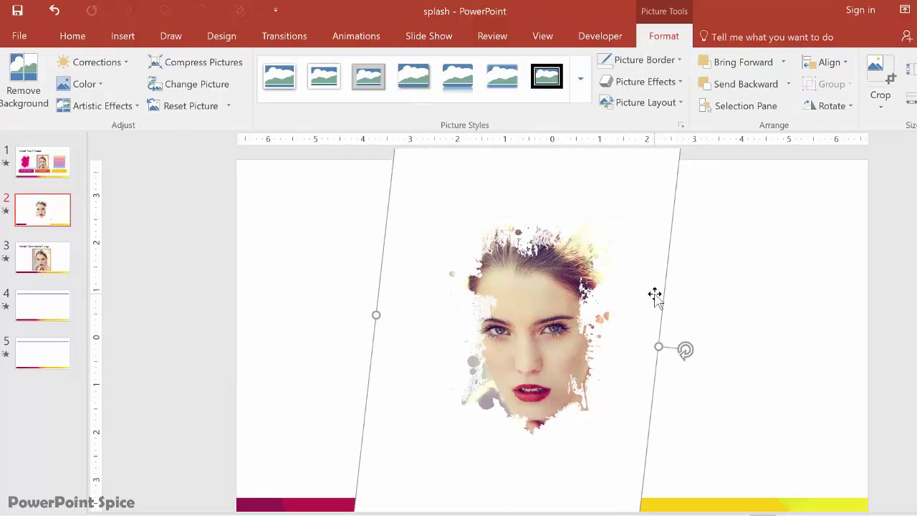
- Crop the mask's bottom edge so the coloured band shows
click(876, 78)
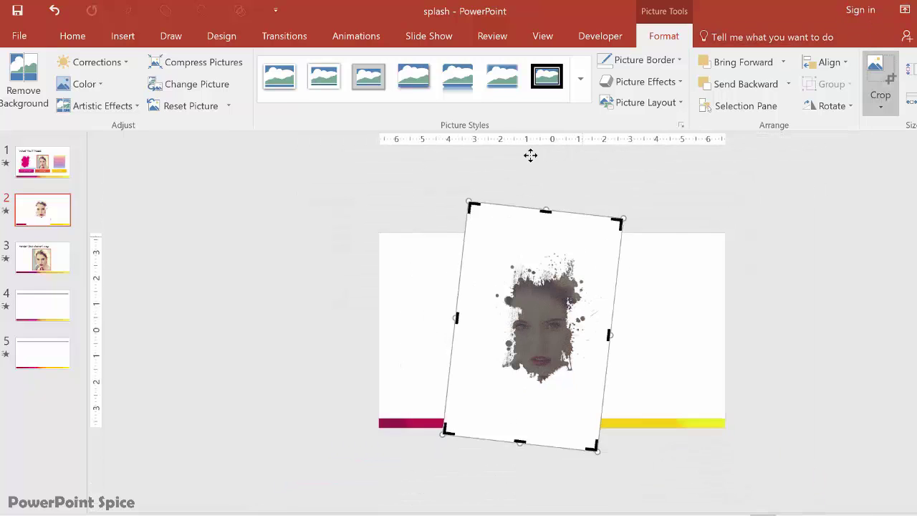
drag(520, 411, 523, 403)
click(680, 310)
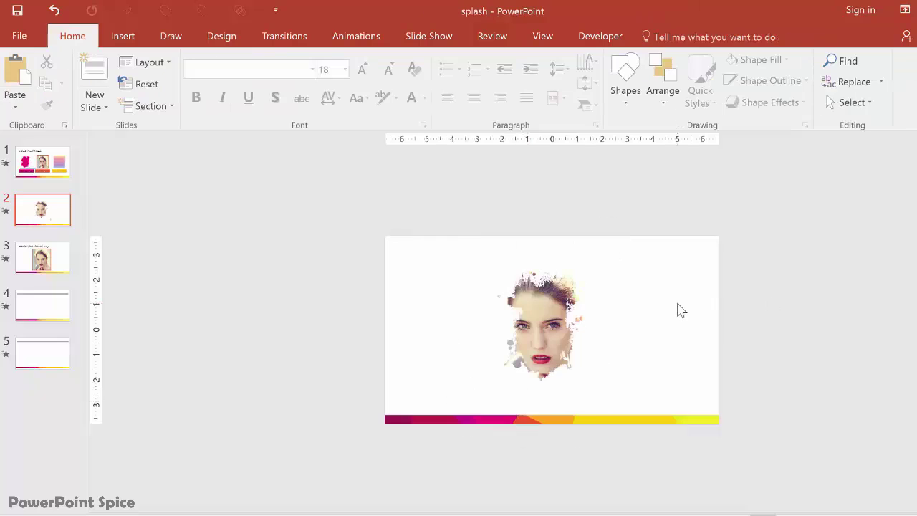
- Make the grey splash fill transparent and move to slide 3, 'Harder (but cleaner) way:'
scroll(704, 300, up, 5)
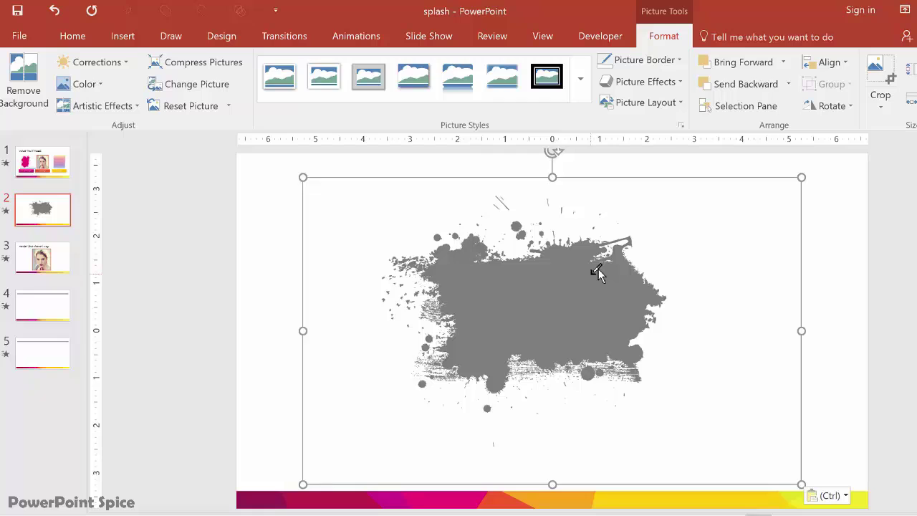
click(595, 270)
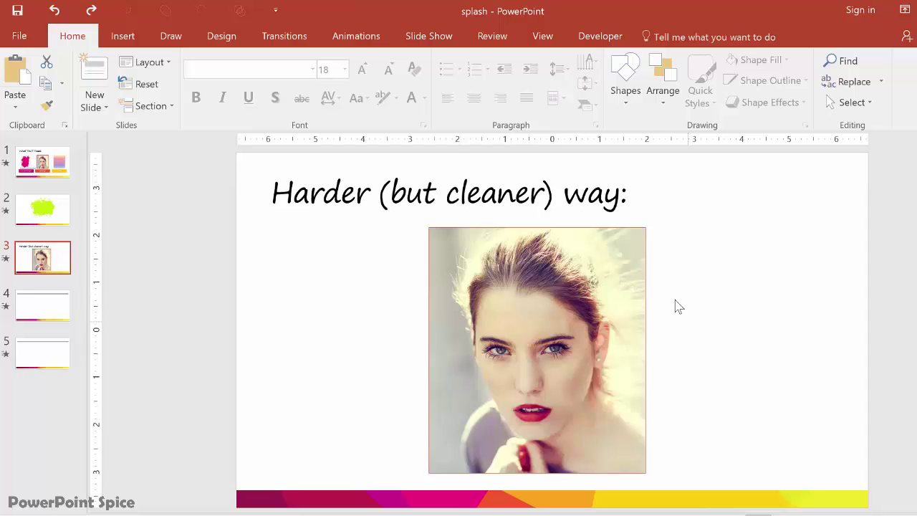
- Draw a white rectangle covering slide 3 and send it behind the title and photo
click(123, 36)
click(242, 104)
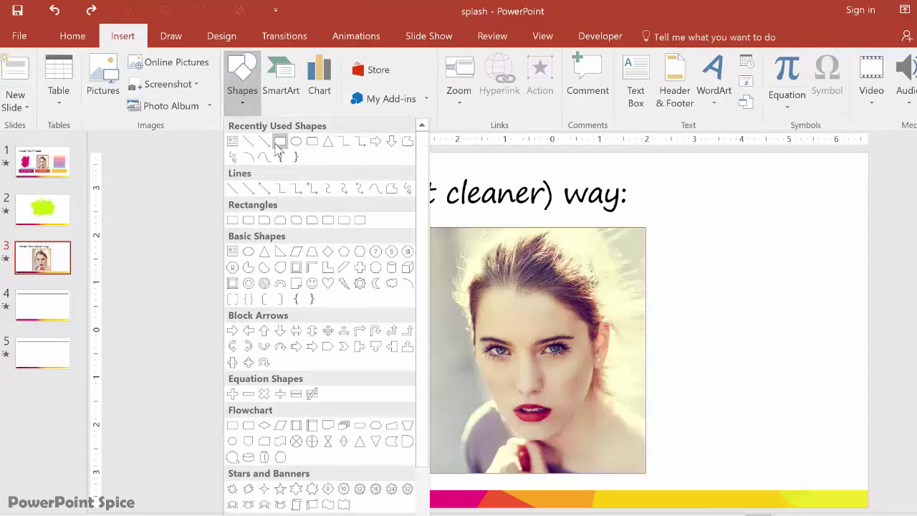
key(Escape)
mouse_move(234, 150)
mouse_down()
mouse_move(492, 379)
mouse_move(712, 473)
mouse_move(907, 504)
mouse_move(867, 497)
mouse_move(866, 506)
mouse_up()
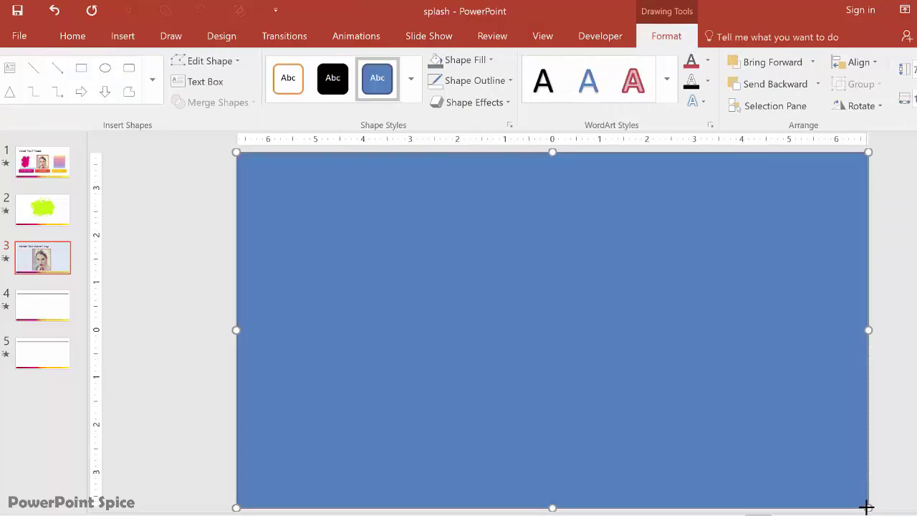
click(460, 61)
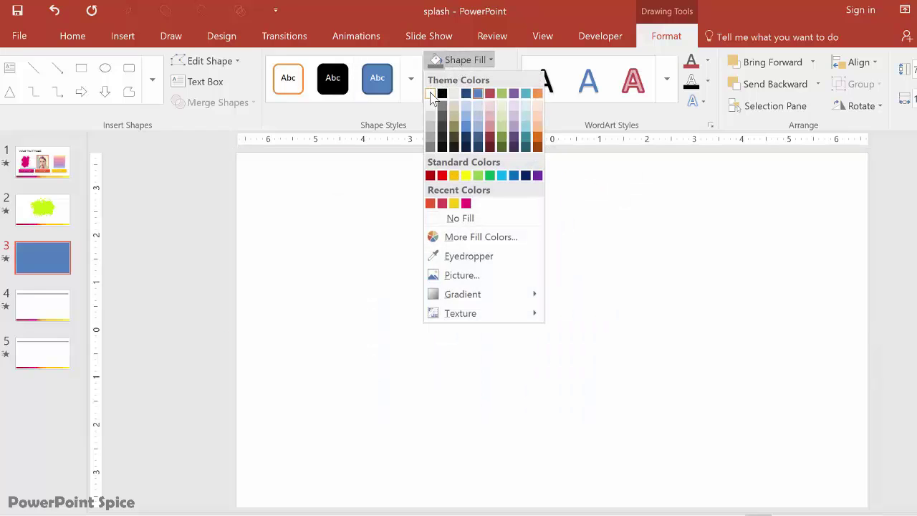
click(430, 94)
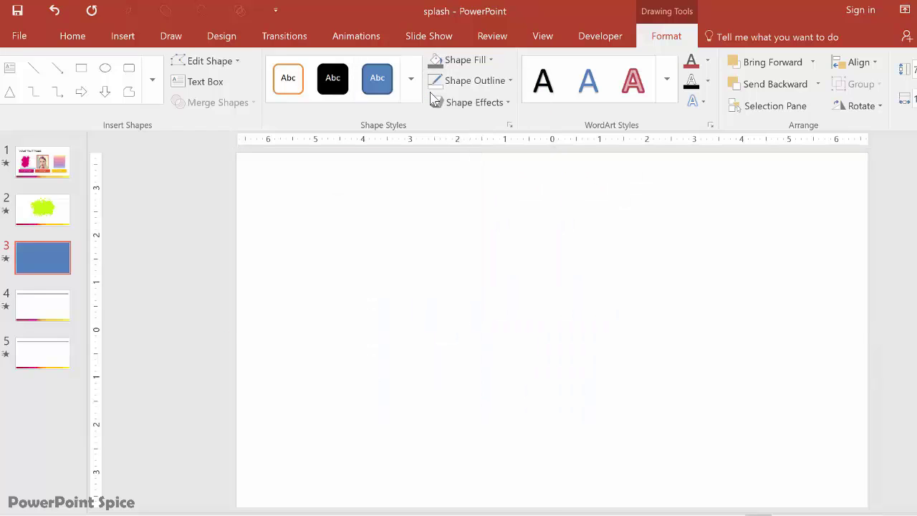
right_click(452, 252)
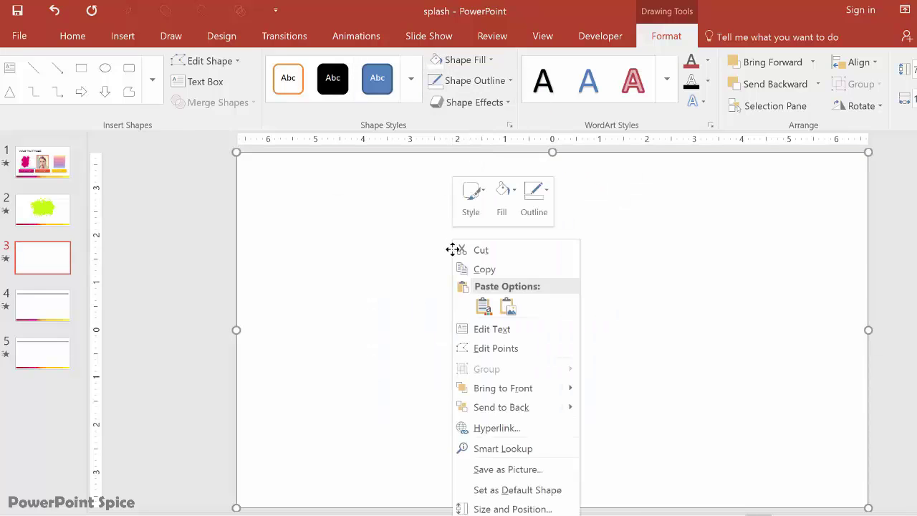
click(479, 410)
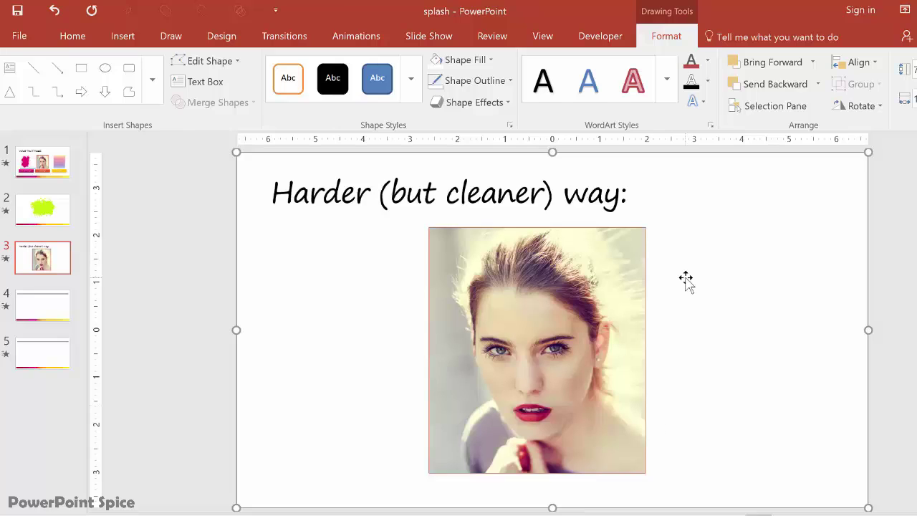
- Cut the woman's photo from slide 3 to the clipboard
click(588, 306)
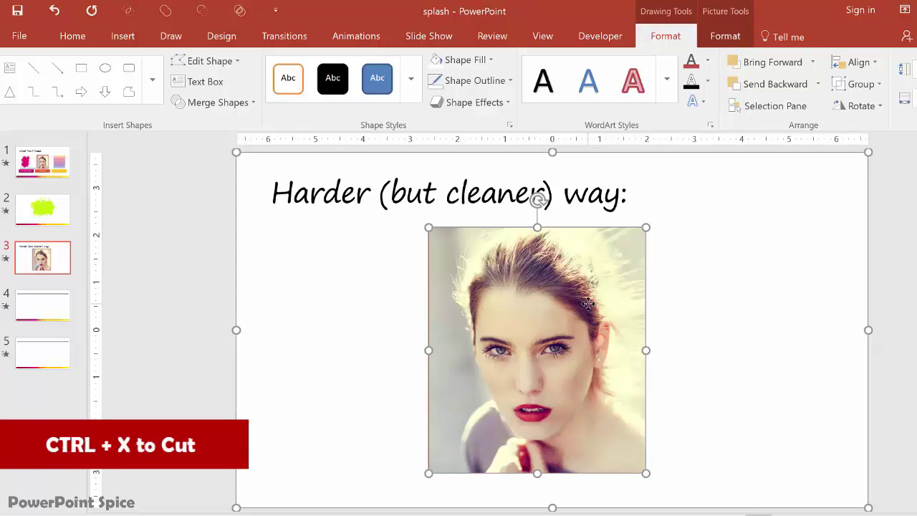
key(ctrl+x)
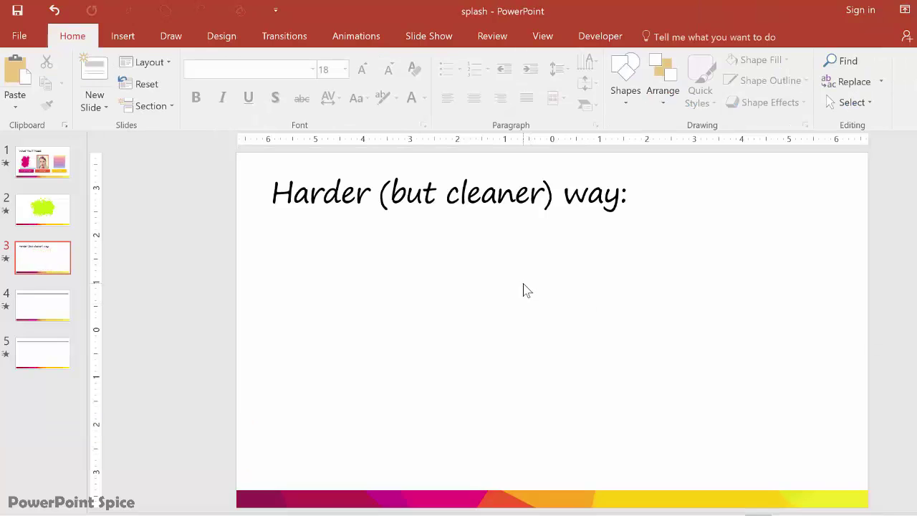
right_click(523, 289)
- Set slide 3's background to a picture fill using the clipboard photo of the woman
click(582, 420)
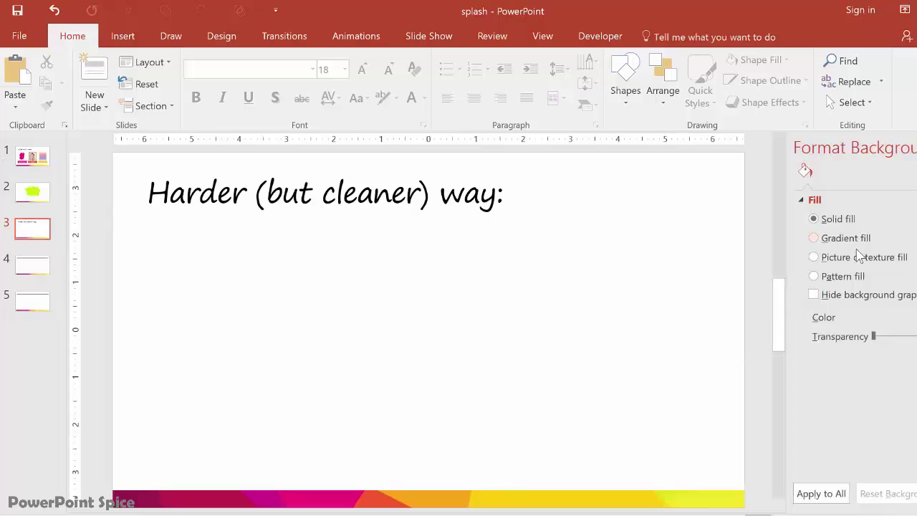
click(849, 265)
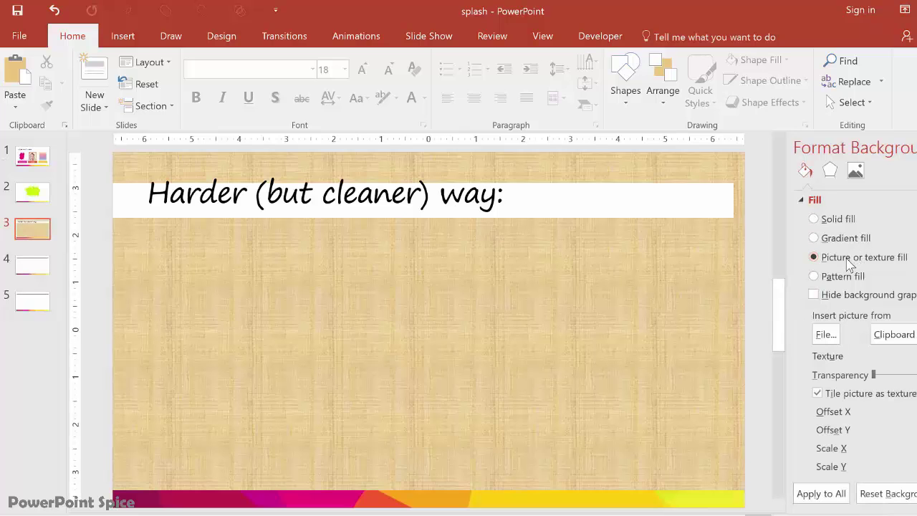
click(893, 338)
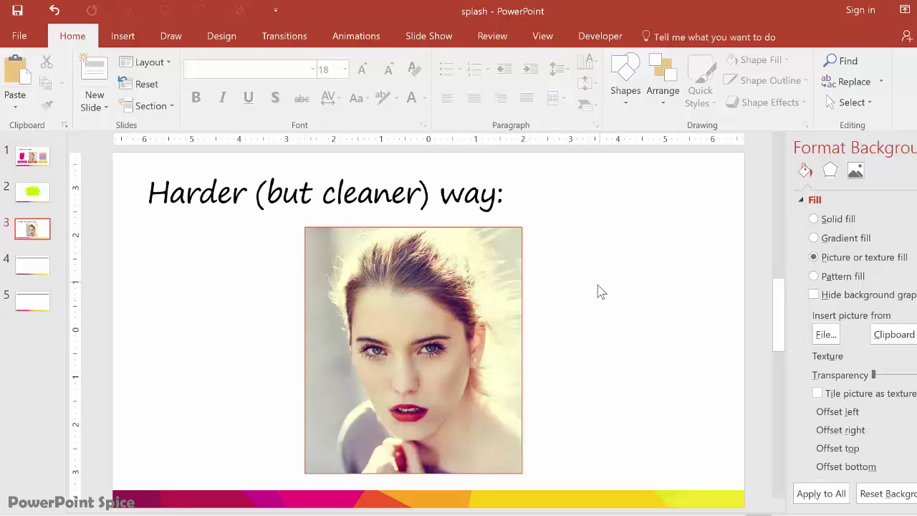
click(32, 193)
- Paste the lime-green splash onto slide 3 and rotate it upright over the woman's face
key(Down)
key(ctrl+v)
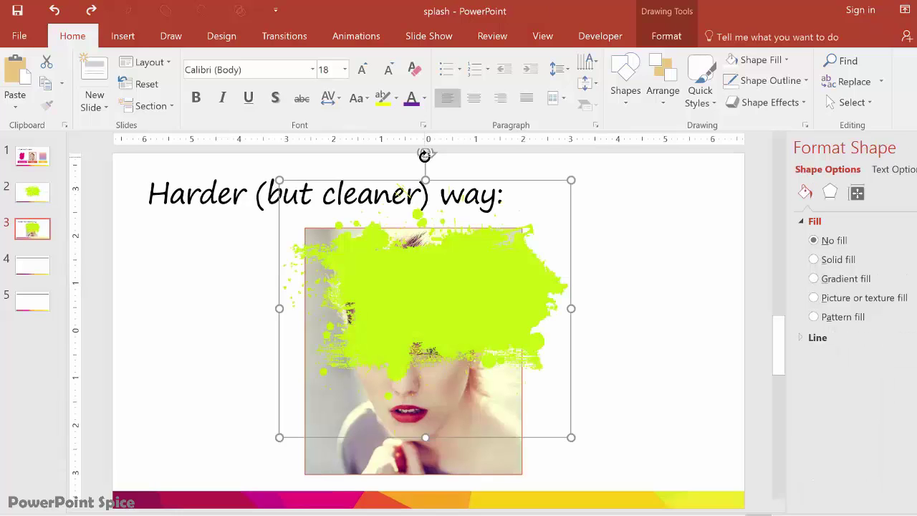
drag(424, 154, 519, 312)
drag(400, 263, 389, 329)
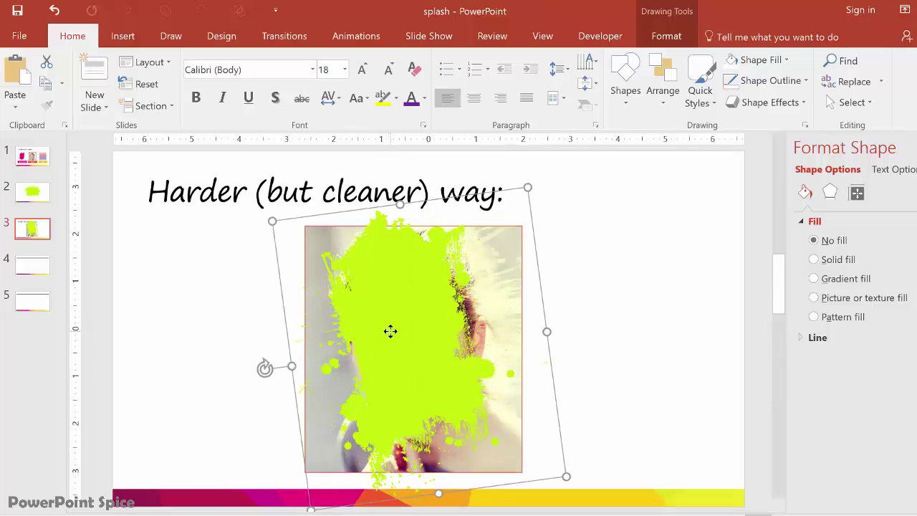
click(126, 43)
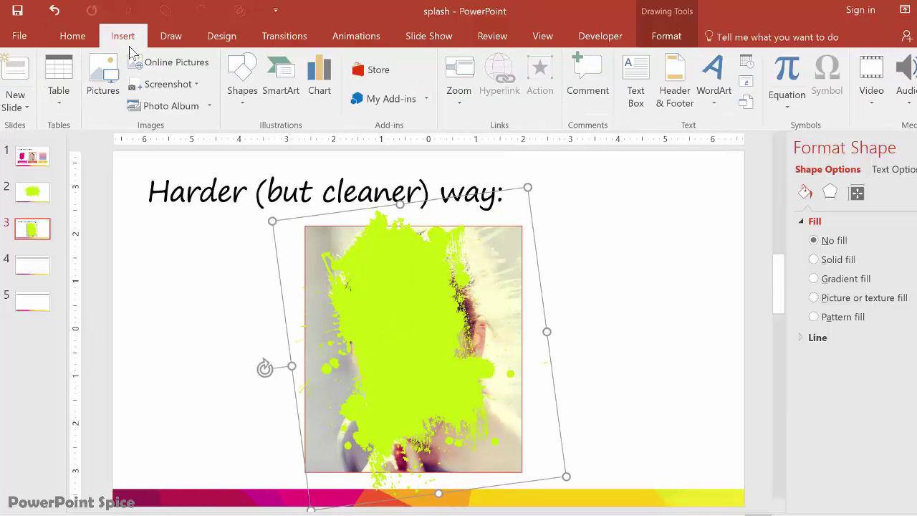
- Cover slide 3 with a white full-slide rectangle sent behind the title and splash
click(249, 111)
click(279, 140)
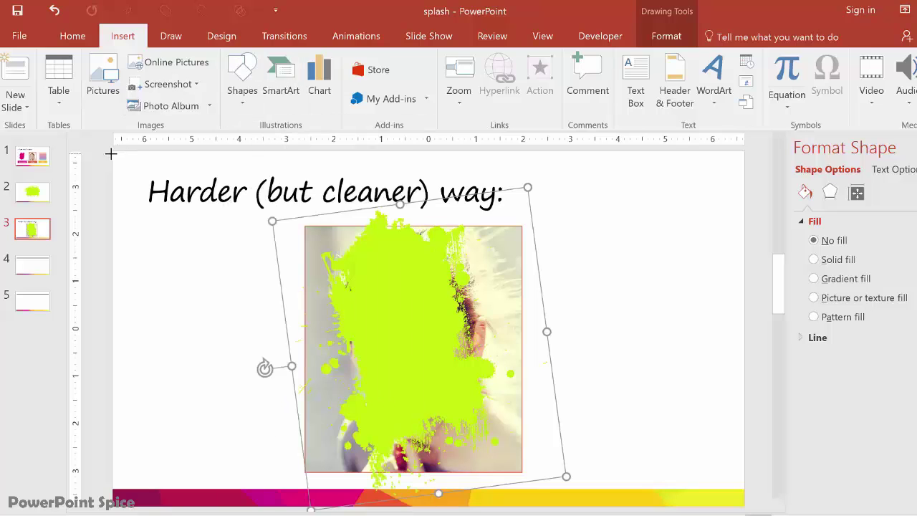
mouse_move(112, 151)
mouse_down()
mouse_move(253, 310)
mouse_move(436, 422)
mouse_move(566, 465)
mouse_move(574, 488)
mouse_move(744, 491)
mouse_up()
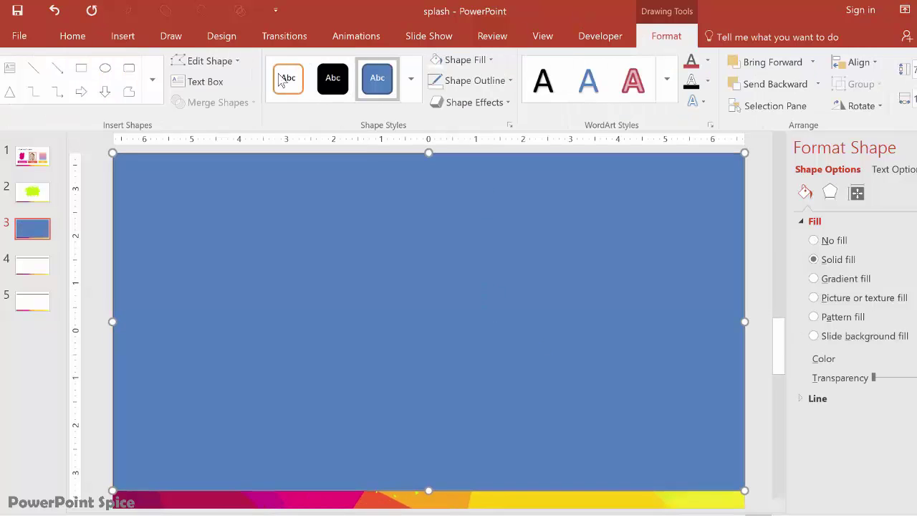
click(281, 84)
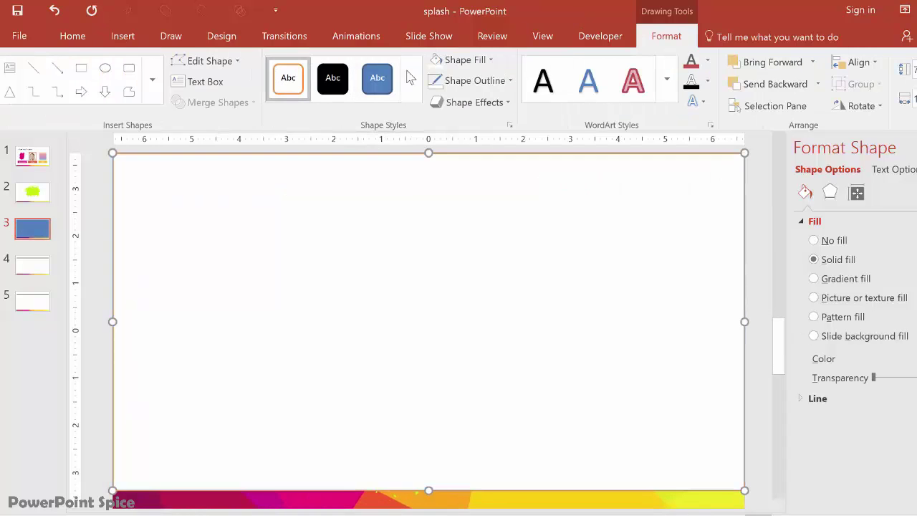
right_click(410, 226)
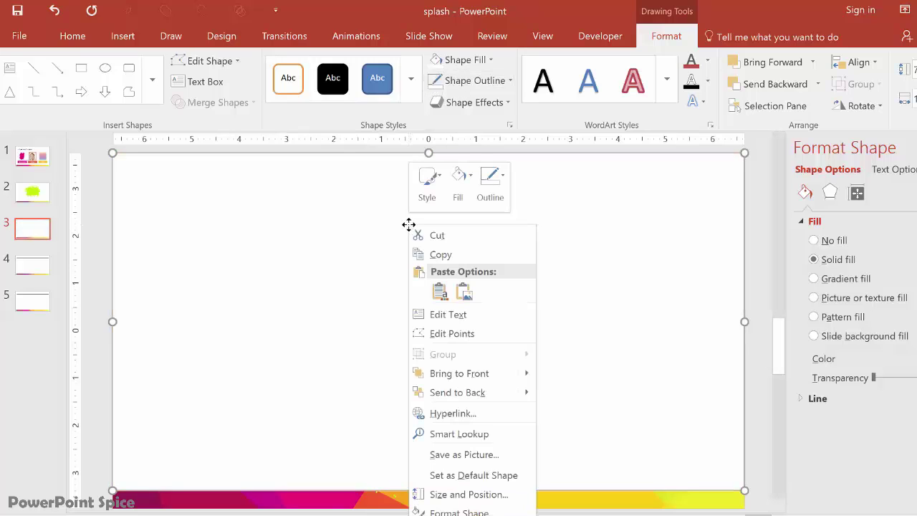
click(447, 395)
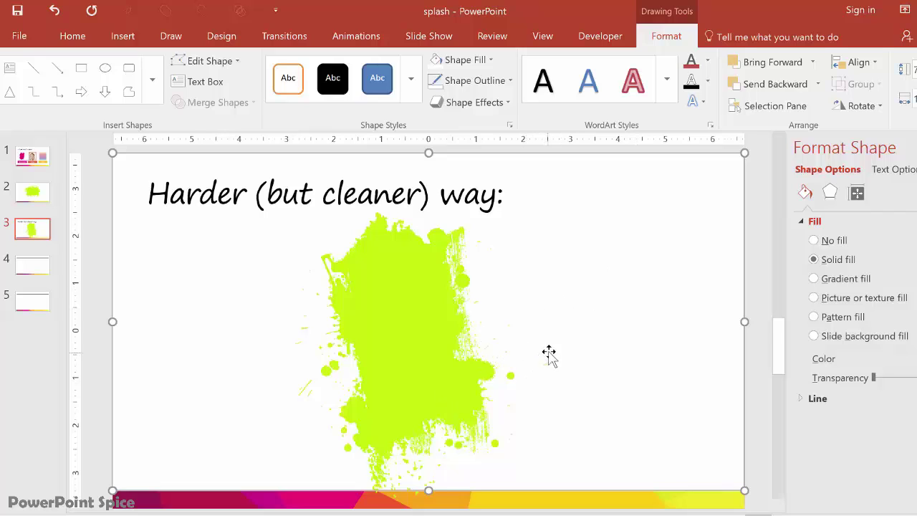
click(412, 322)
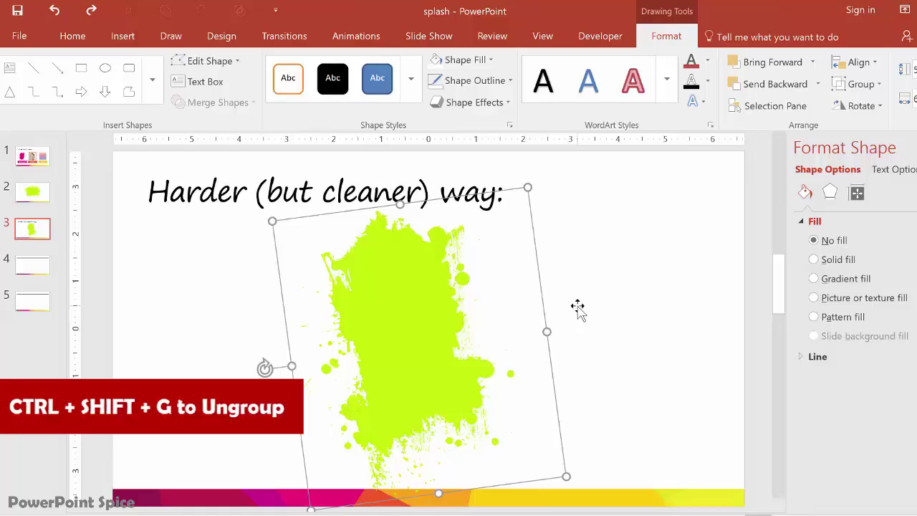
- Ungroup the splash, fill its pieces with the slide background, and regroup them
key(ctrl+shift+g)
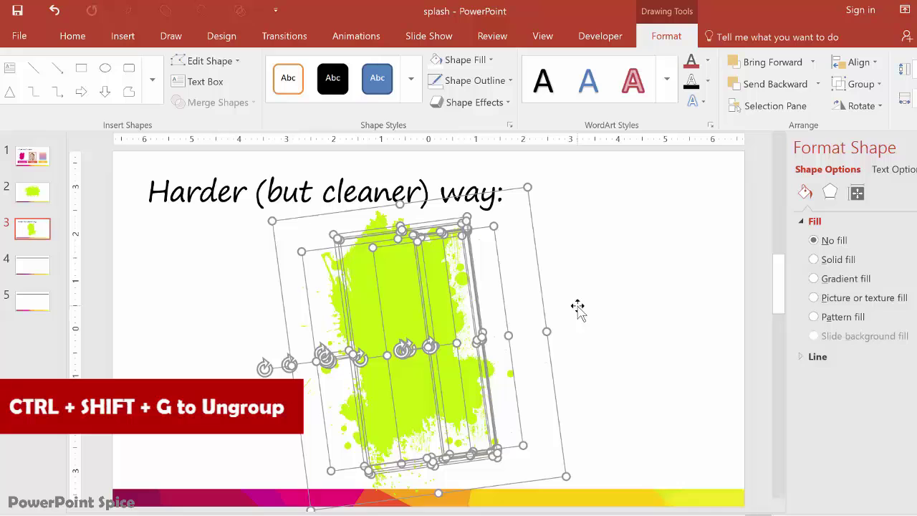
key(ctrl+shift+g)
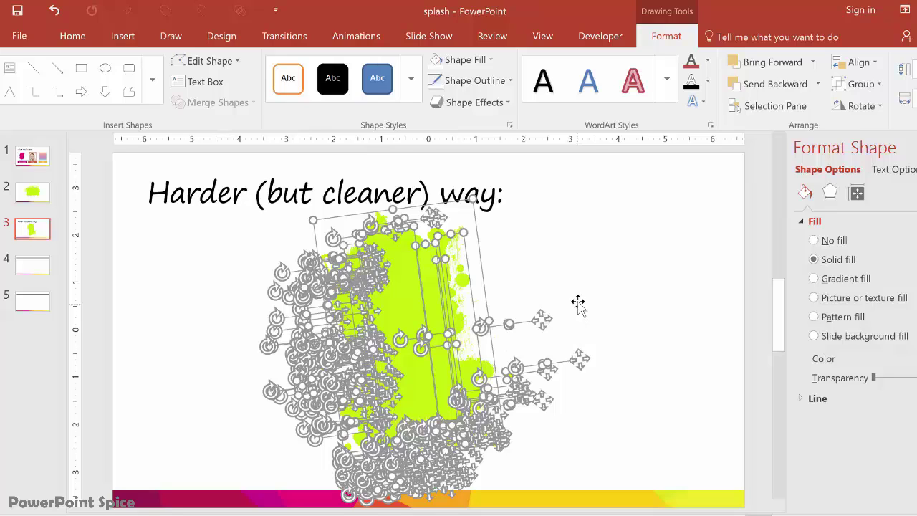
click(815, 337)
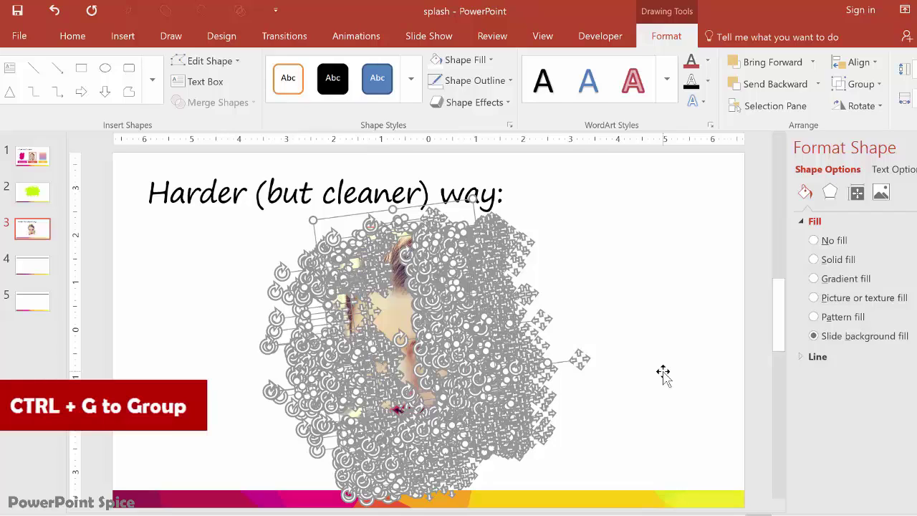
key(ctrl+g)
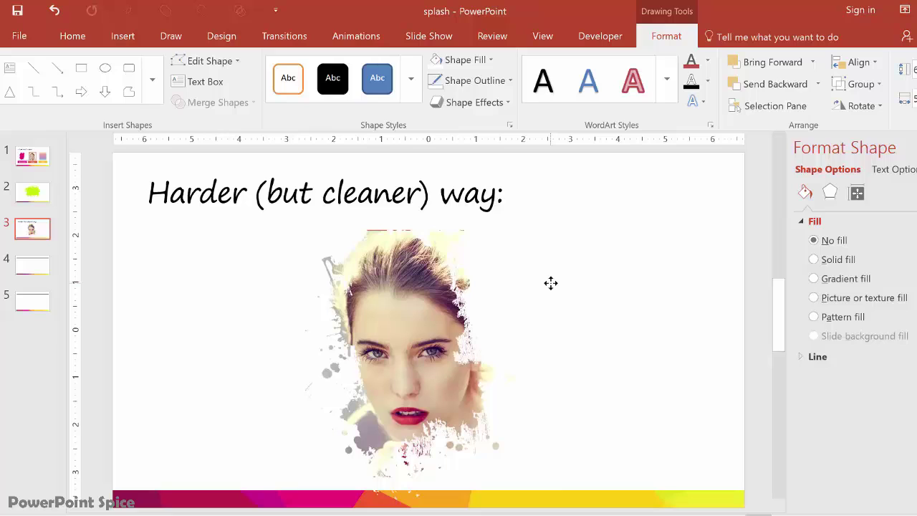
key(ctrl+z)
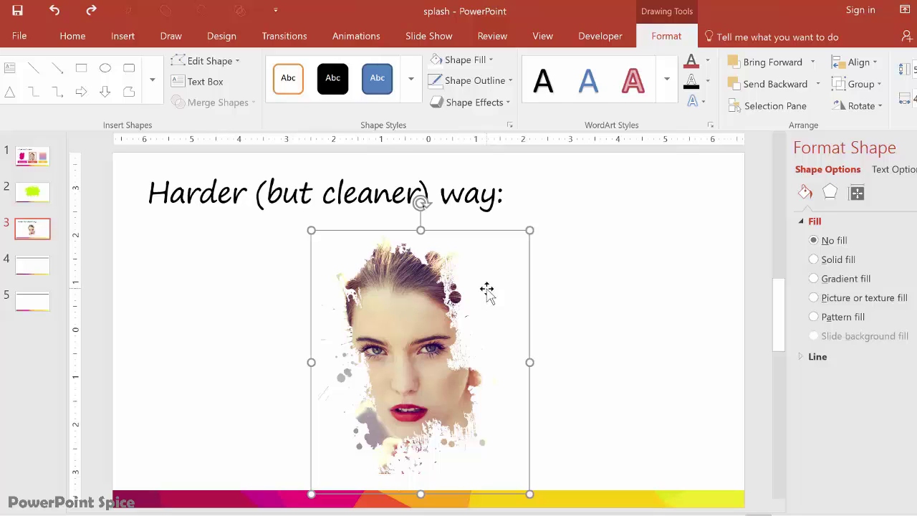
- Duplicate the face-revealing splash picture on slide 3
key(ctrl+d)
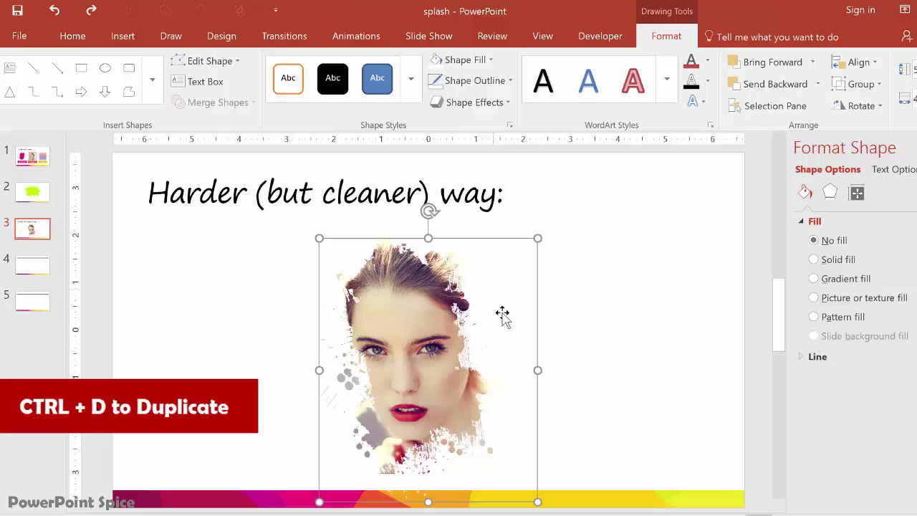
click(444, 315)
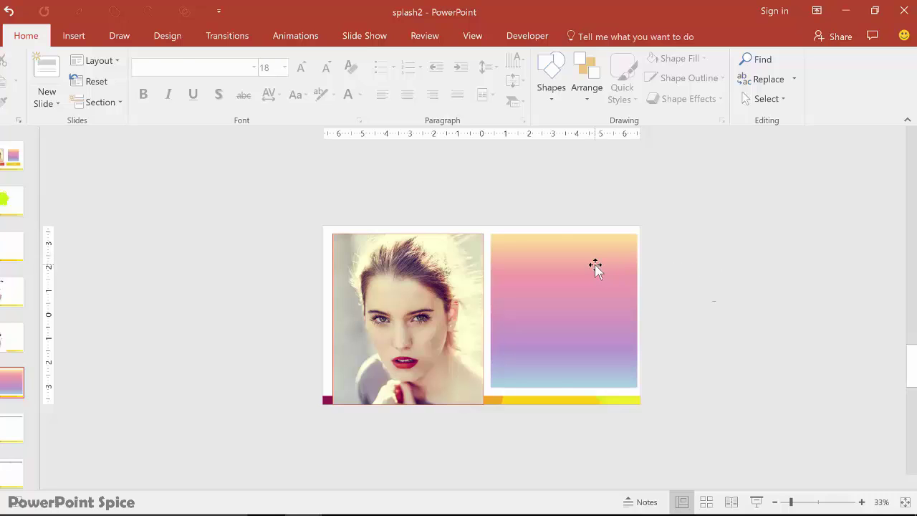
- Review the gradient square's fill stops: yellow 0%, red 25%, purple 75%, blue 100%
click(569, 275)
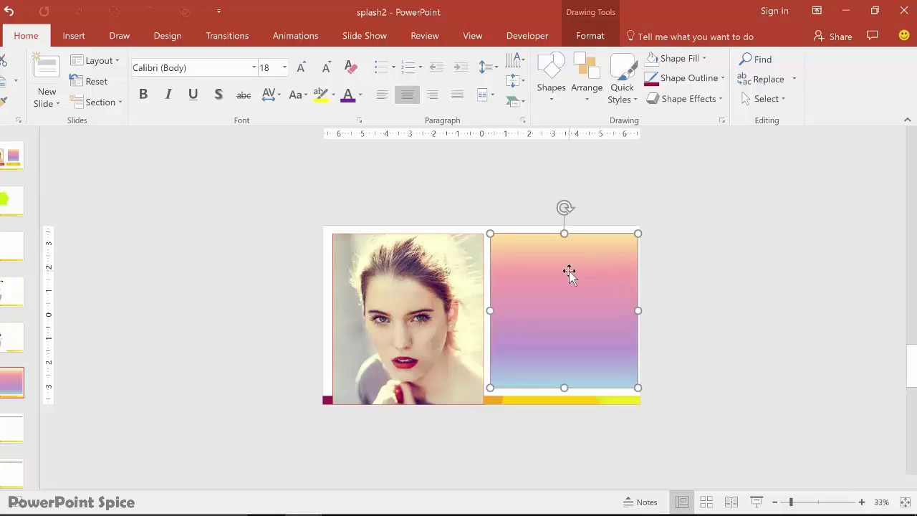
click(589, 40)
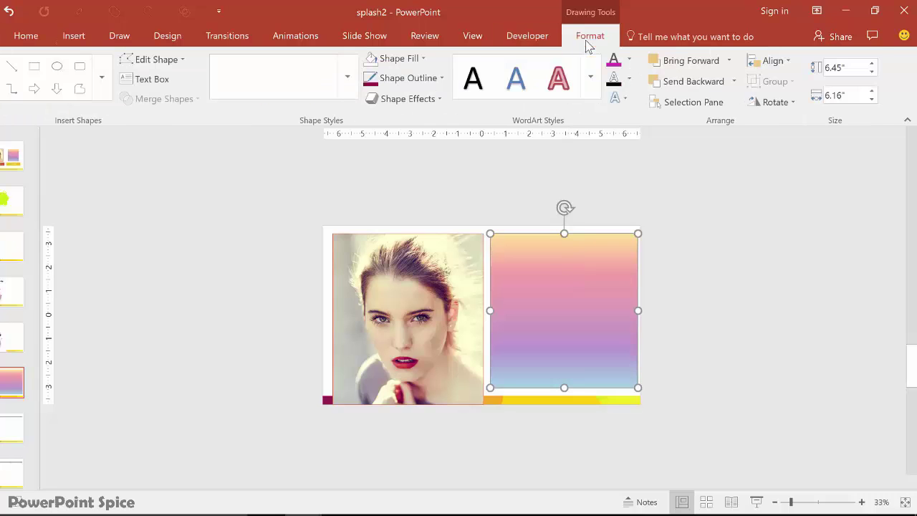
click(441, 120)
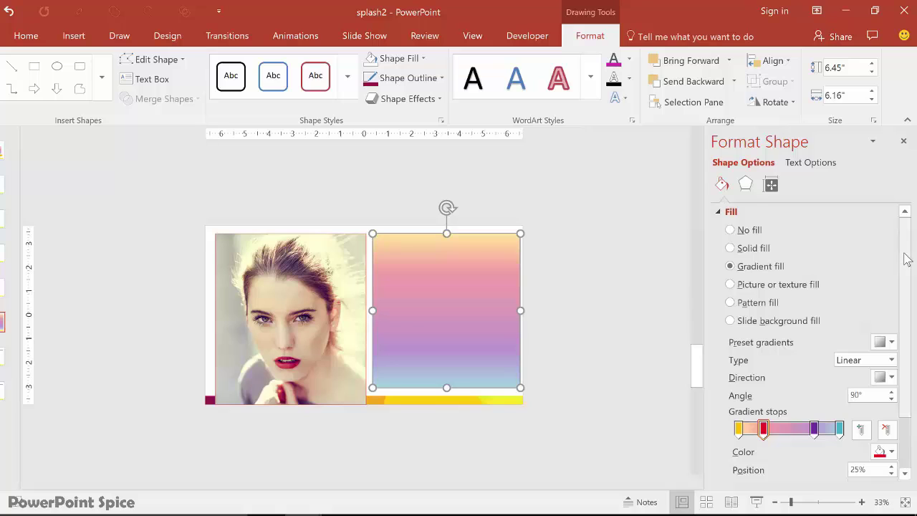
scroll(906, 260, down, 2)
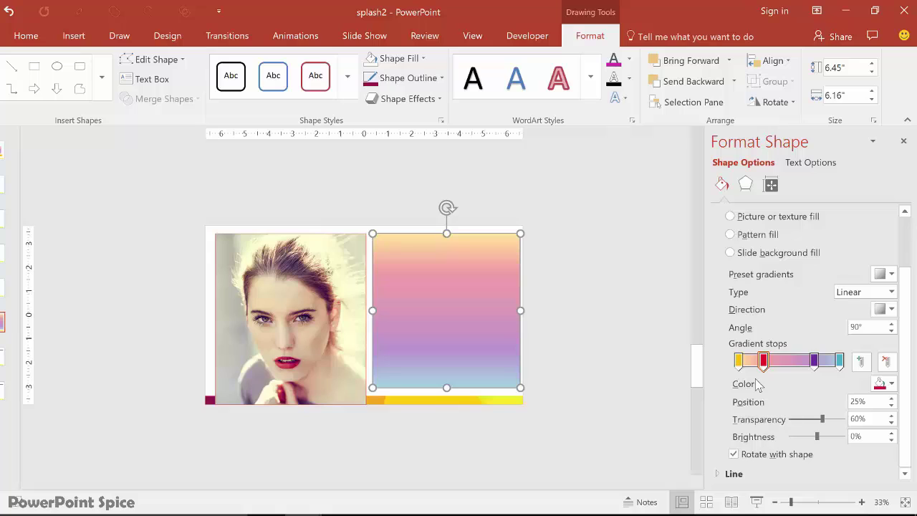
click(737, 360)
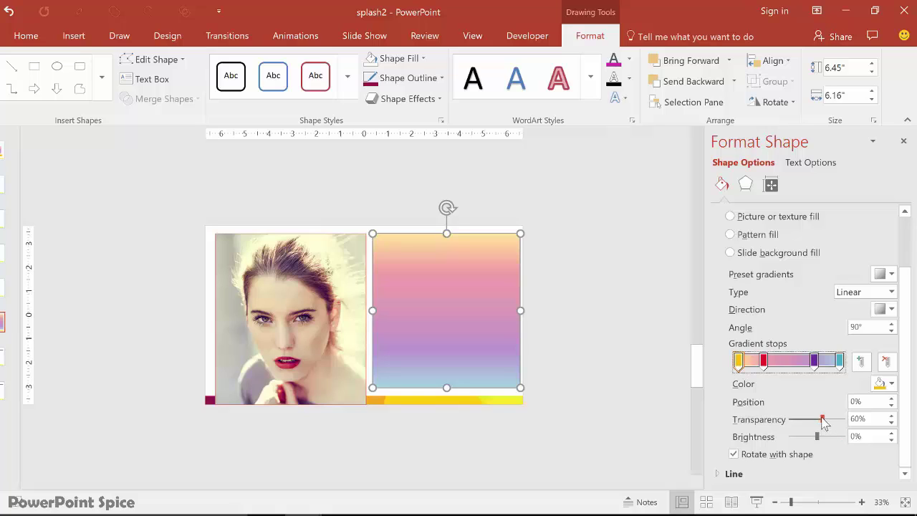
click(763, 360)
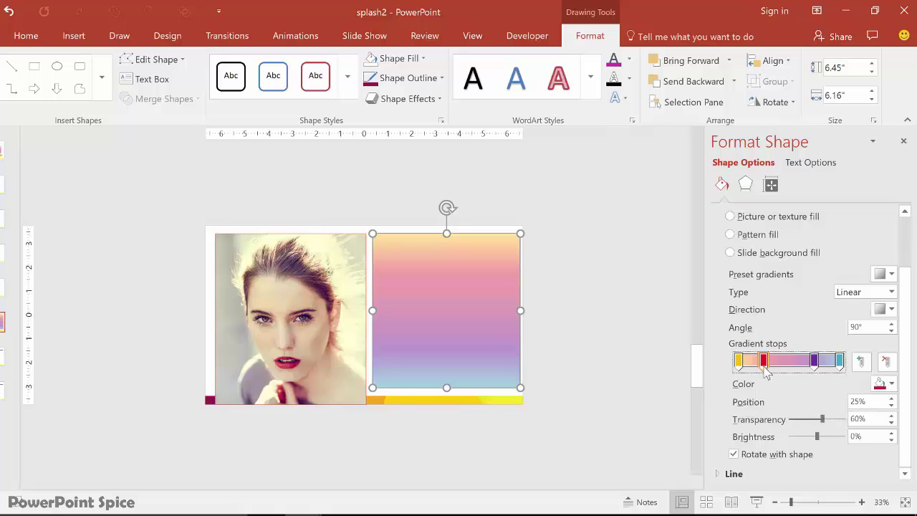
click(814, 360)
click(838, 364)
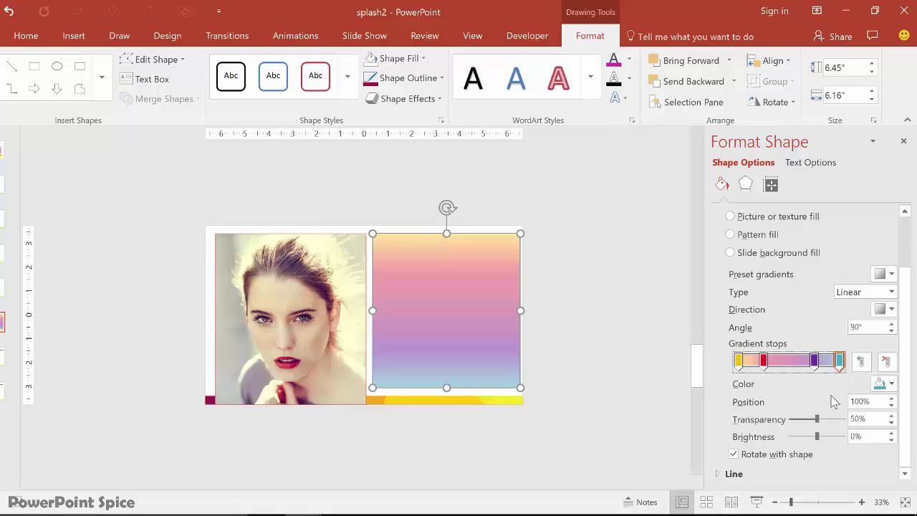
mouse_move(813, 361)
mouse_down()
mouse_move(802, 367)
mouse_move(816, 369)
mouse_up()
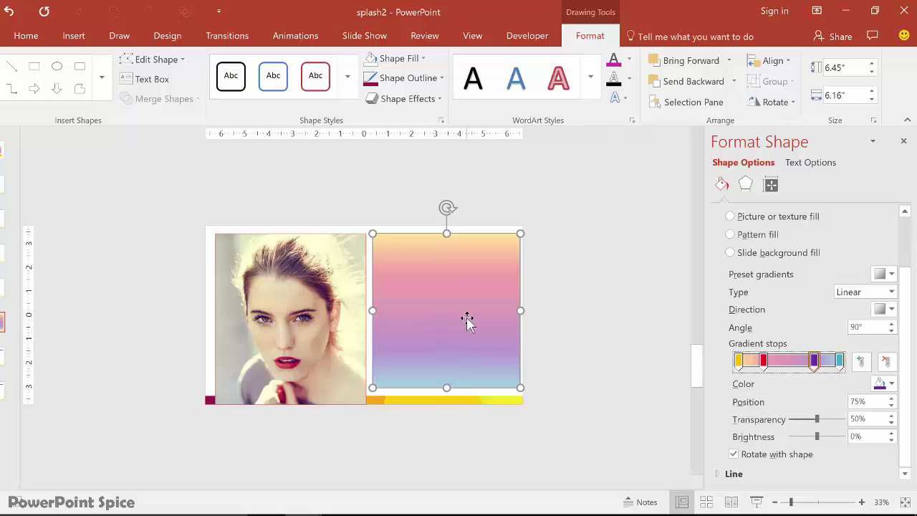
- Move the gradient square over the face photo and select both
drag(467, 319, 312, 318)
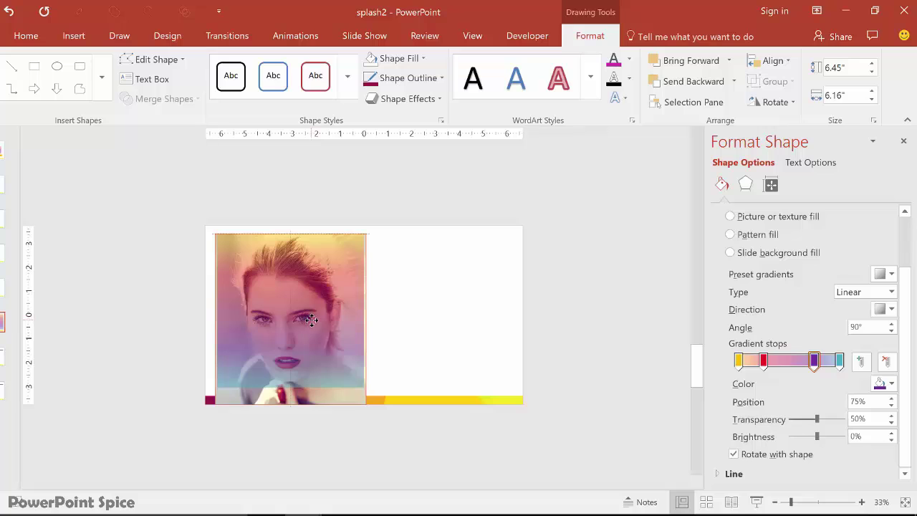
drag(312, 319, 313, 320)
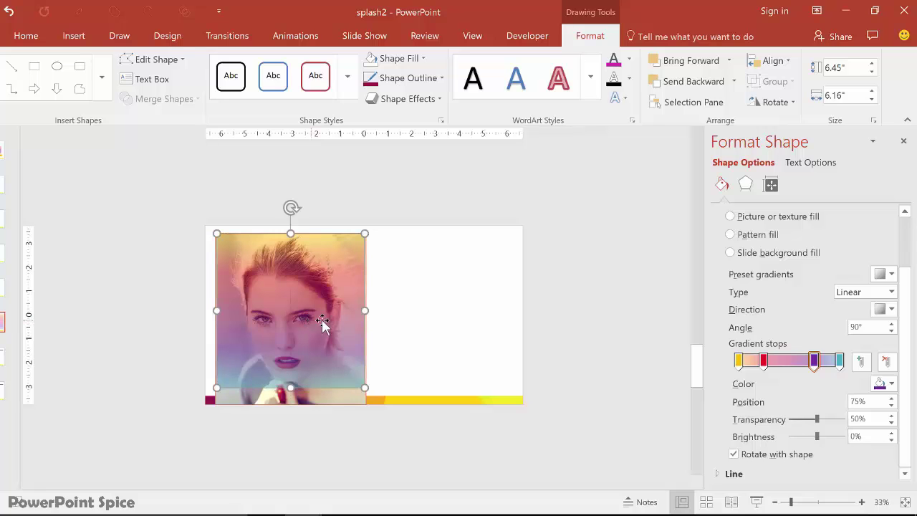
mouse_move(431, 204)
mouse_down()
mouse_move(131, 477)
mouse_move(154, 455)
mouse_up()
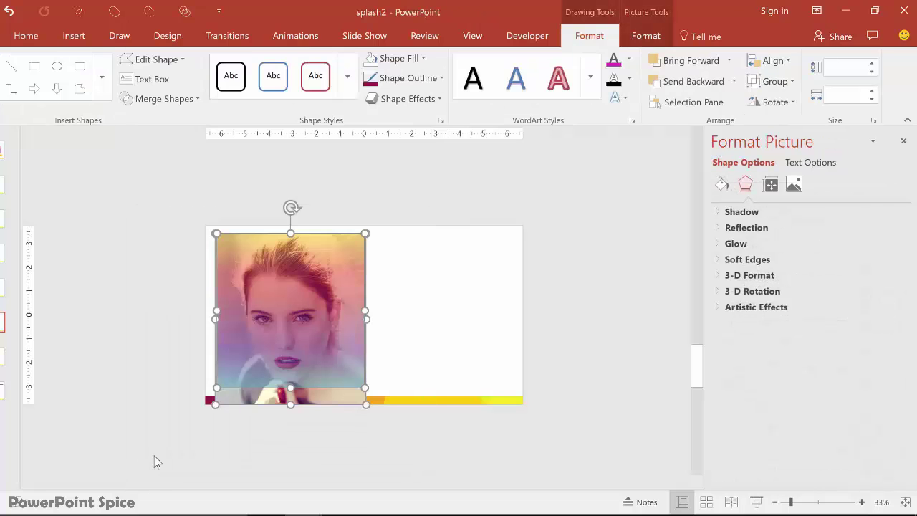
- Cut the photo and gradient, then paste them back as a single picture
key(ctrl+x)
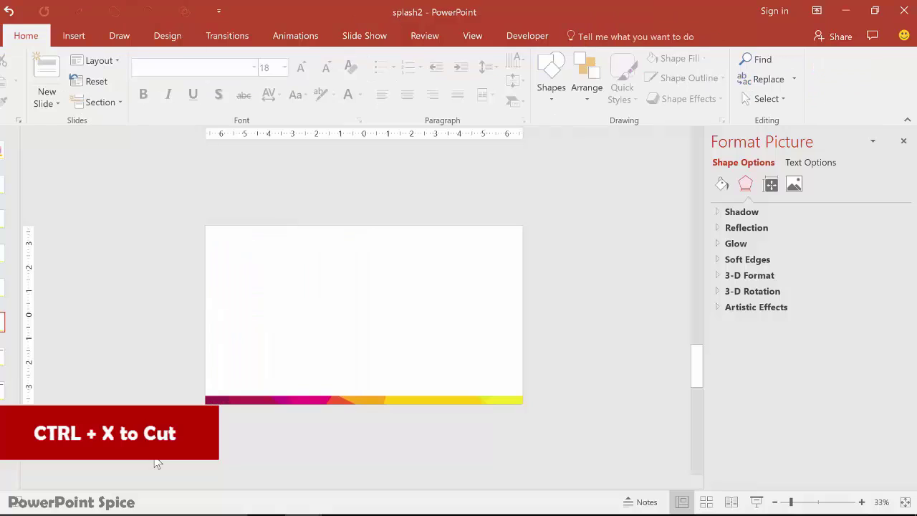
right_click(185, 256)
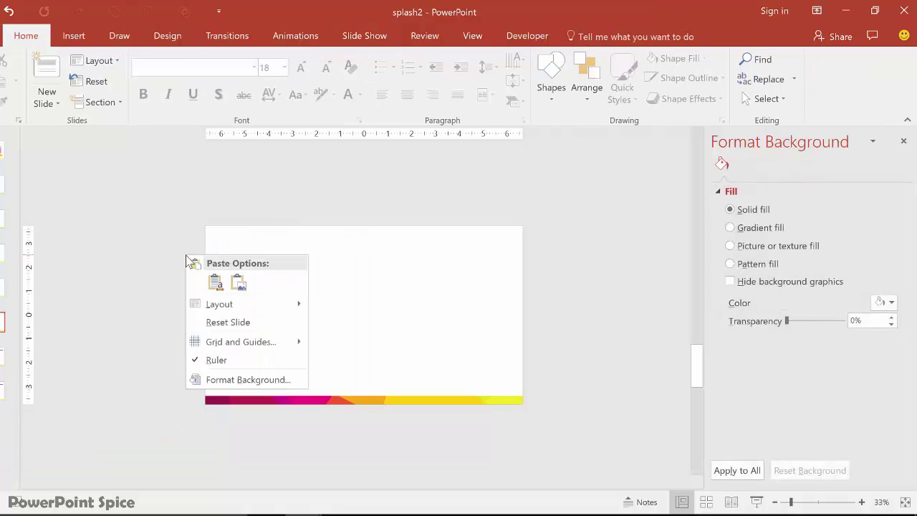
click(239, 283)
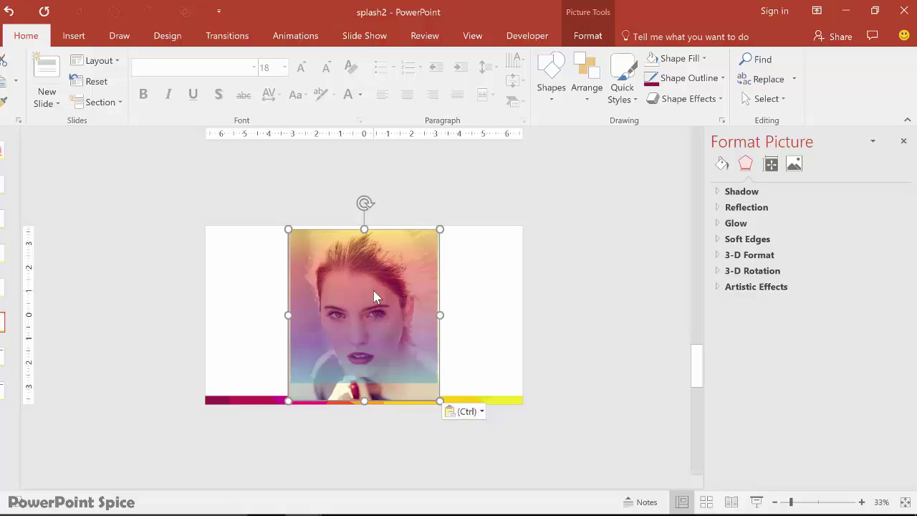
- Try raising brightness and contrast in Picture Corrections, then undo back to 0%
click(794, 165)
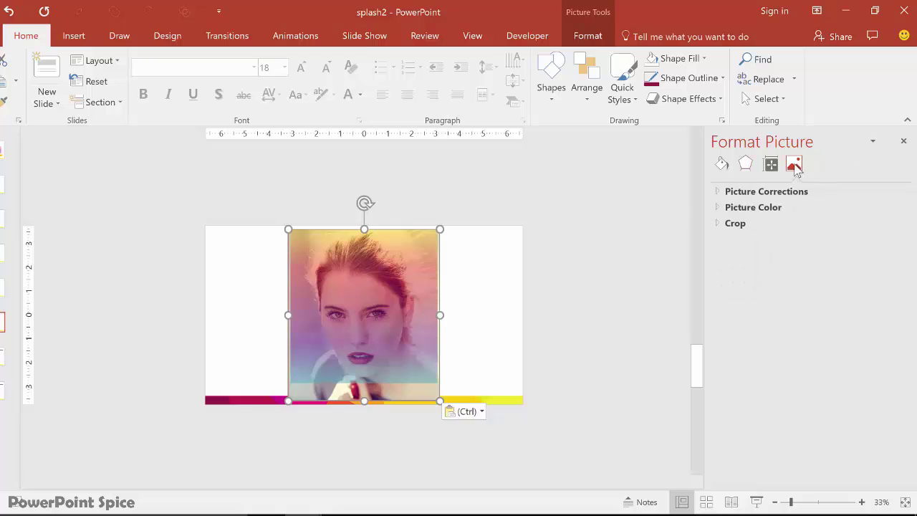
click(597, 37)
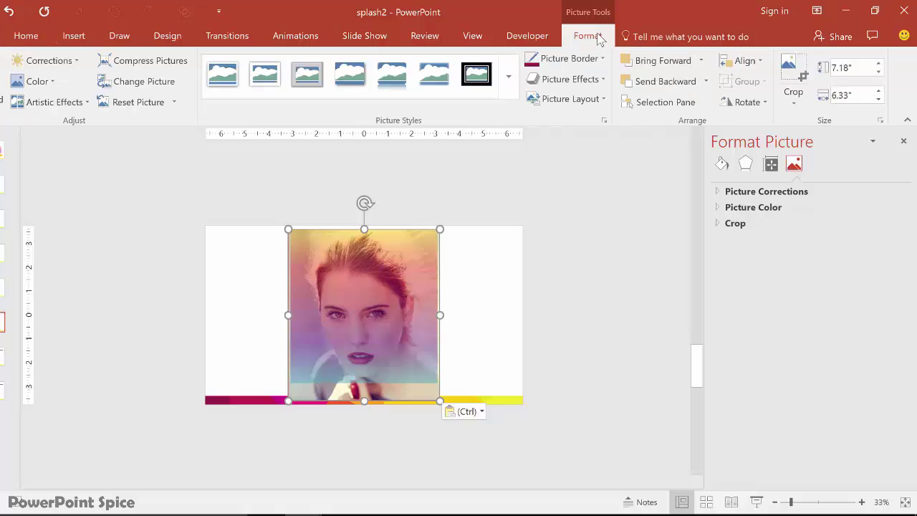
click(46, 60)
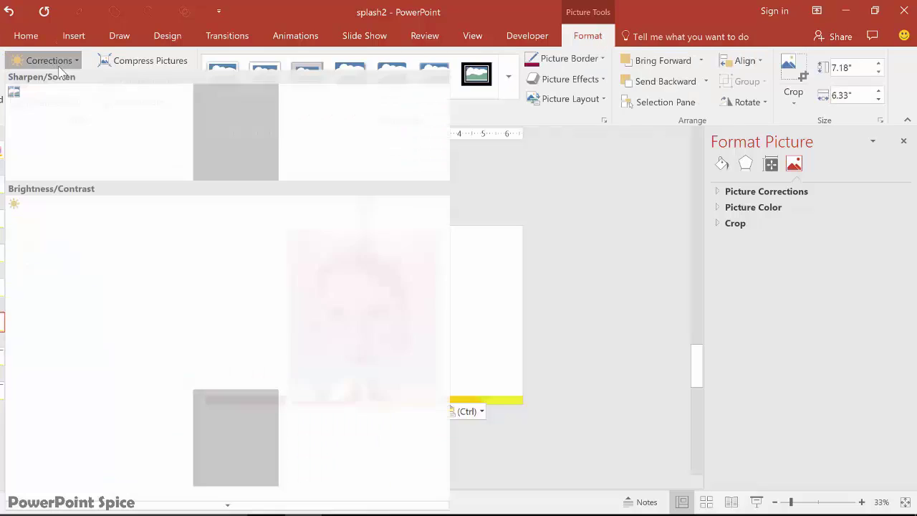
scroll(70, 439, down, 2)
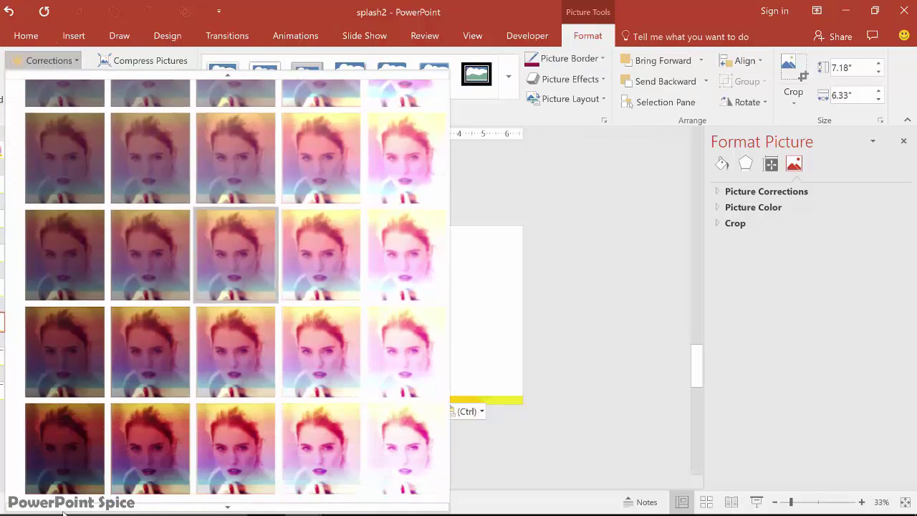
click(856, 241)
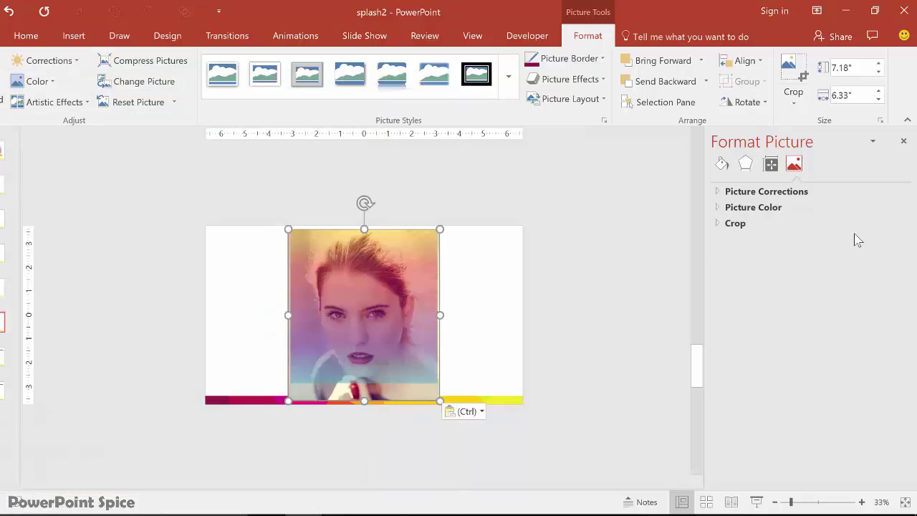
click(765, 193)
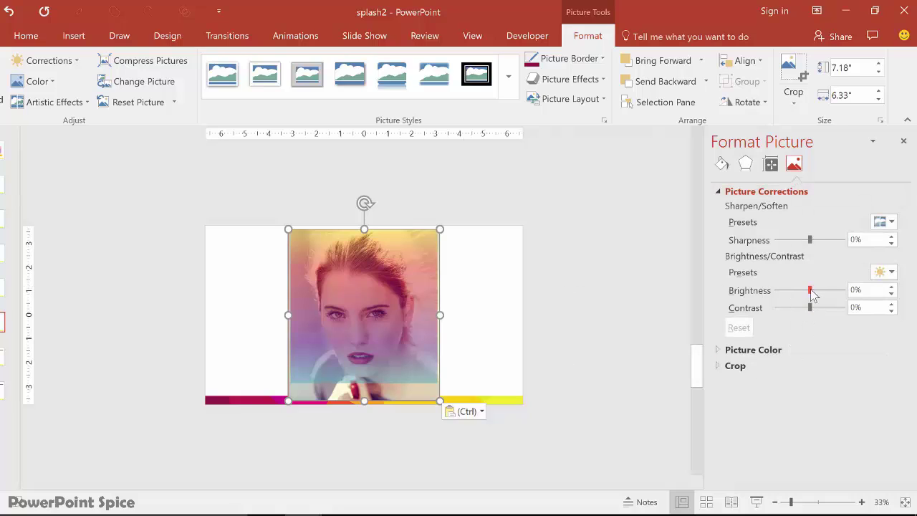
drag(811, 290, 823, 307)
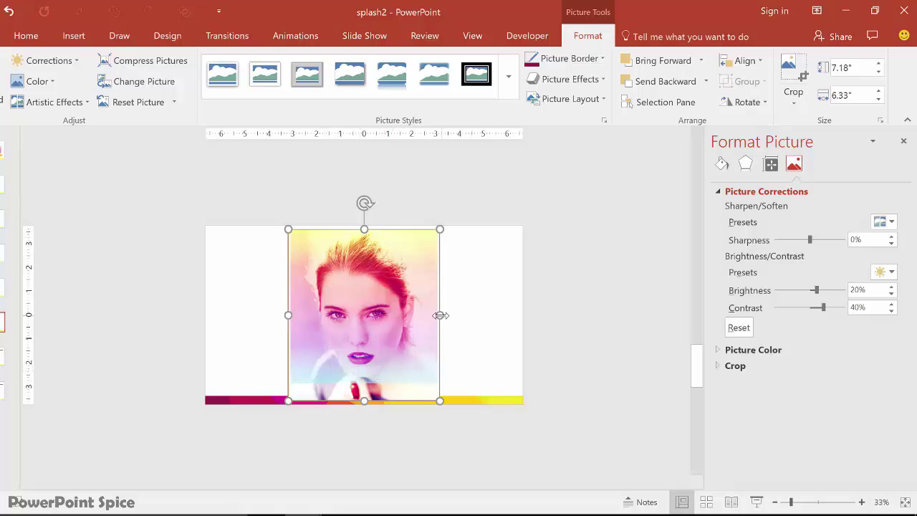
key(ctrl+z)
key(ctrl+z)
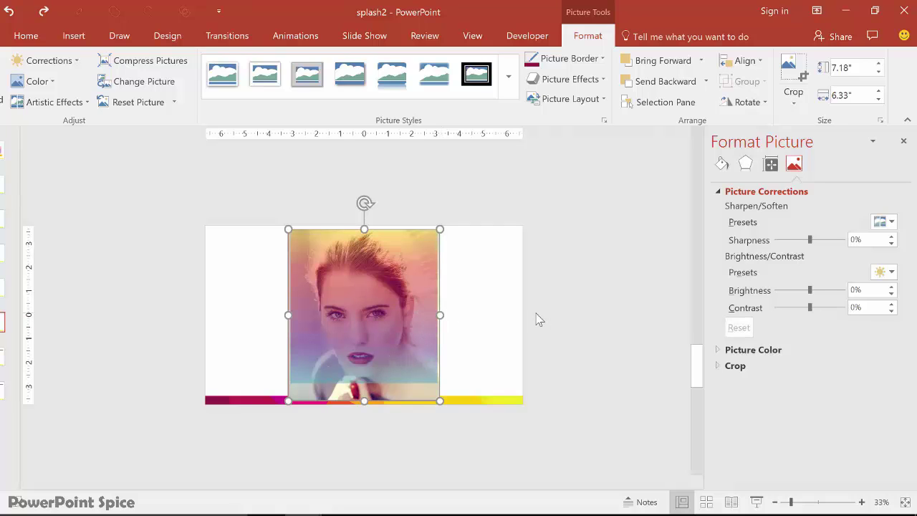
- Reapply Brightness 20% and Contrast 40% to the gradient photo
key(ctrl+y)
key(ctrl+y)
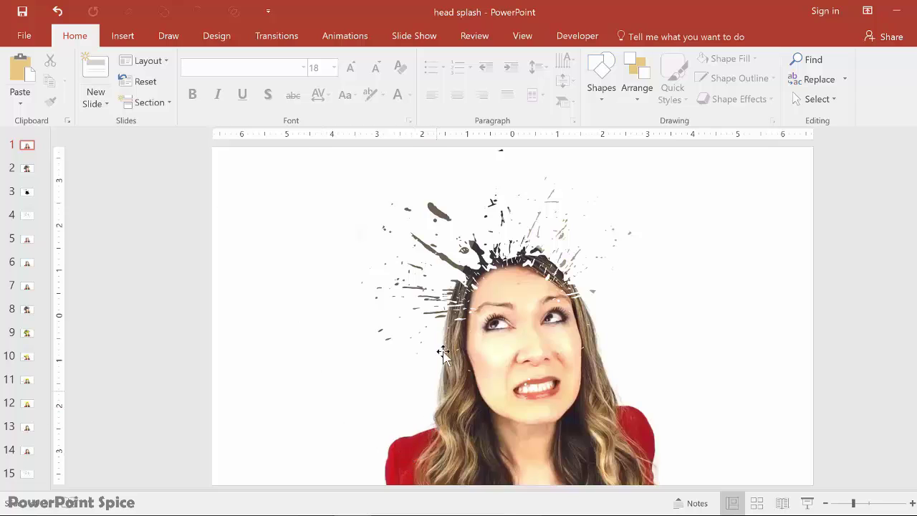
- Browse slides 2, 3 and 5 of the head splash deck
click(26, 169)
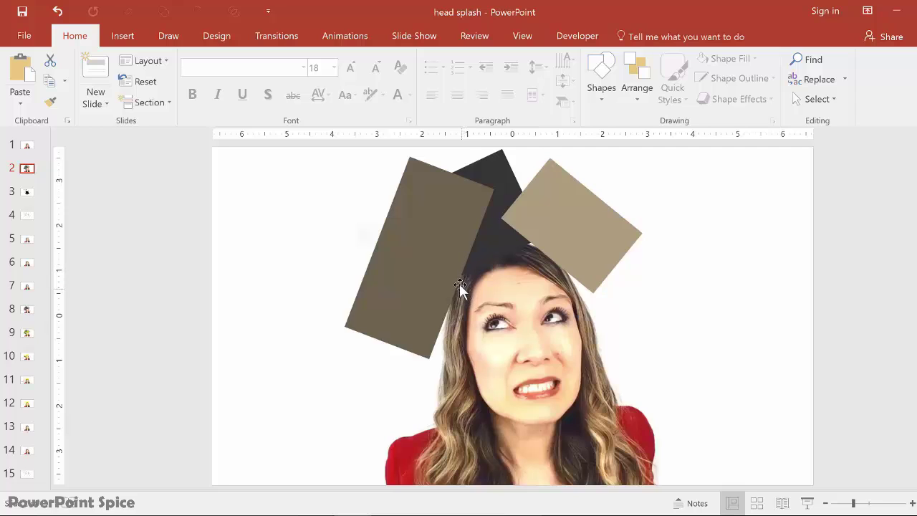
key(ctrl+z)
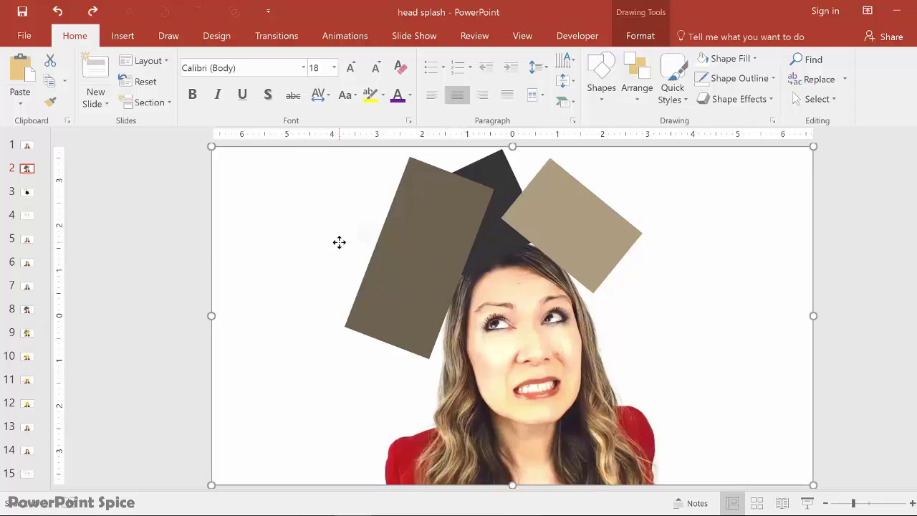
click(865, 239)
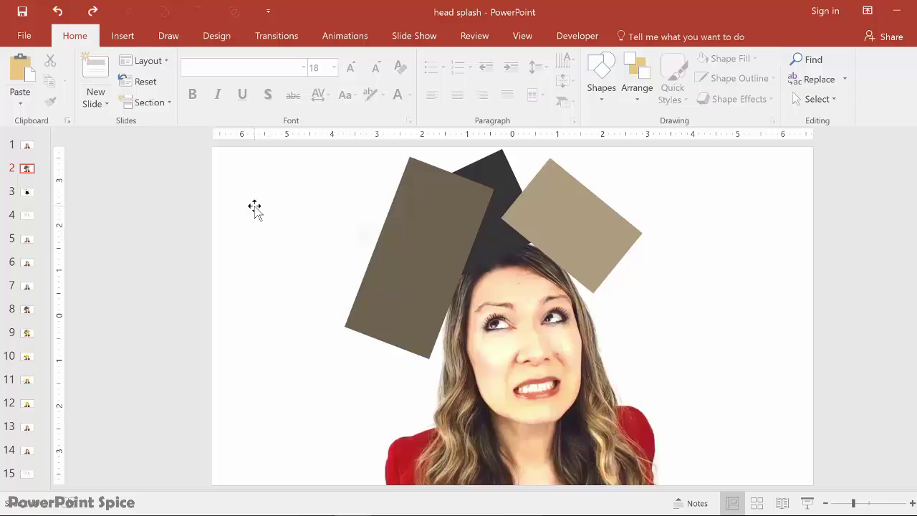
click(27, 193)
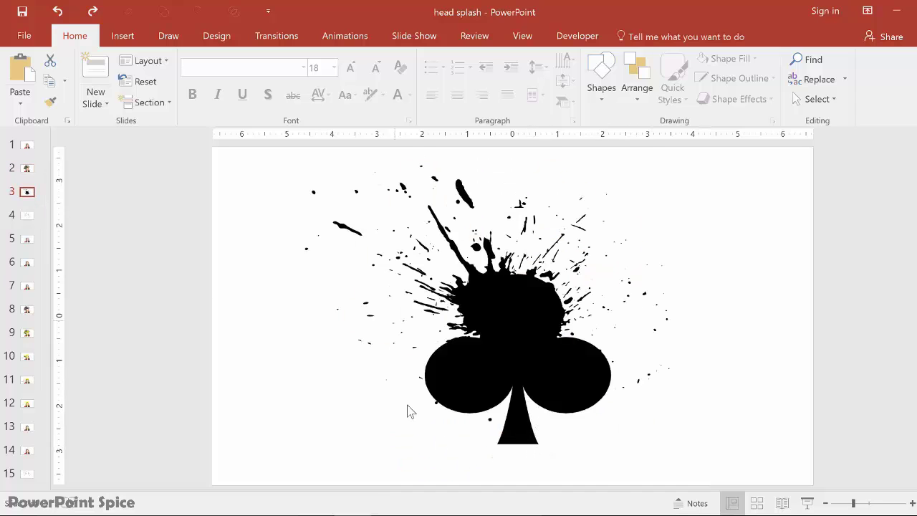
click(28, 240)
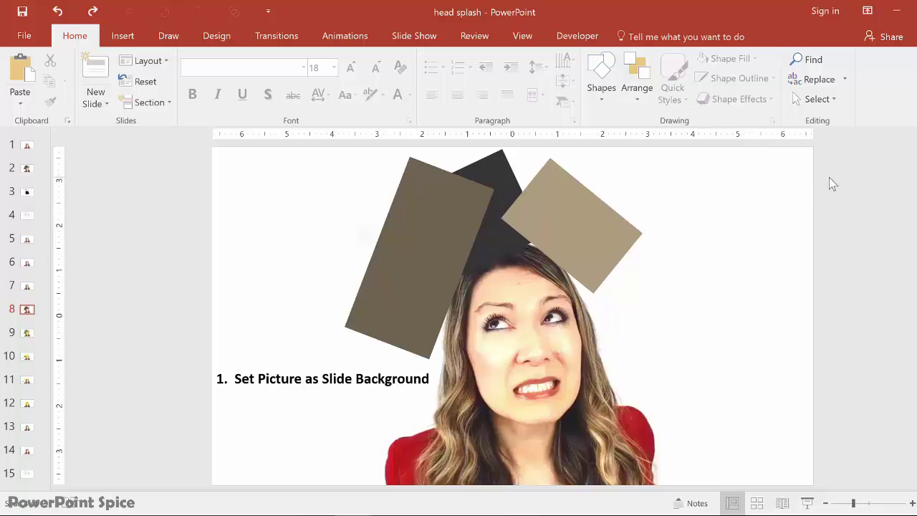
- Step through slides 9 and 10, inspecting the splash and cover shapes, then reach slide 11
drag(828, 174, 215, 390)
click(494, 271)
click(29, 340)
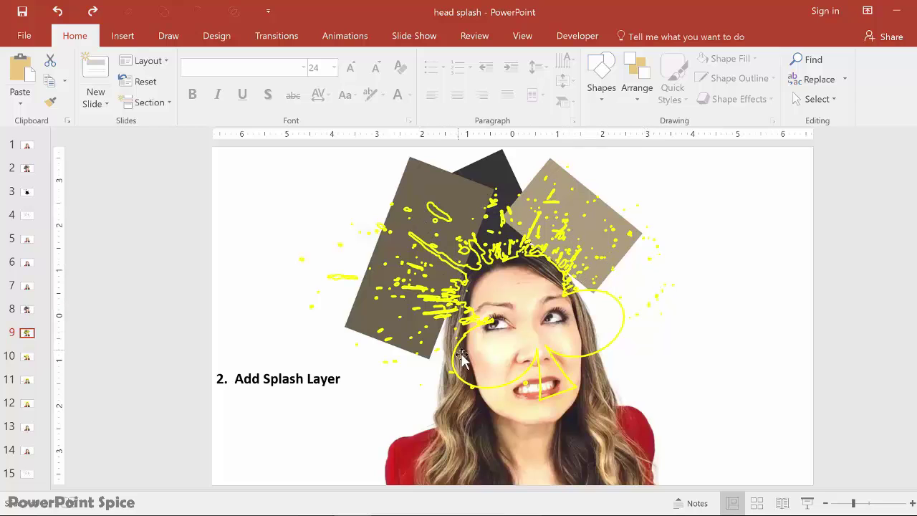
click(28, 357)
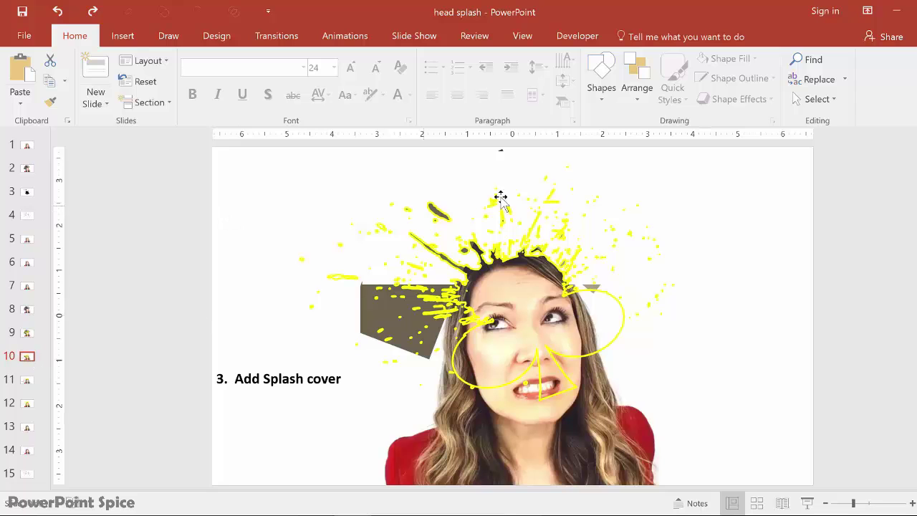
click(687, 193)
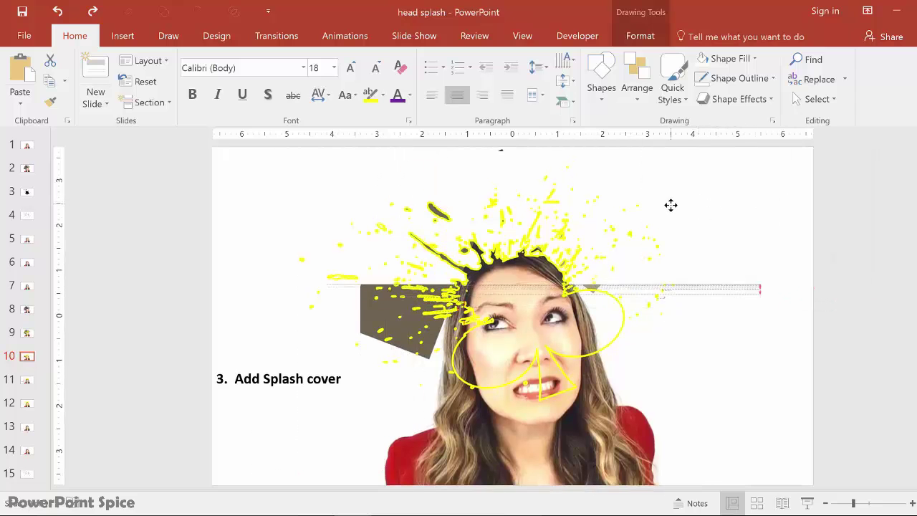
key(ctrl+y)
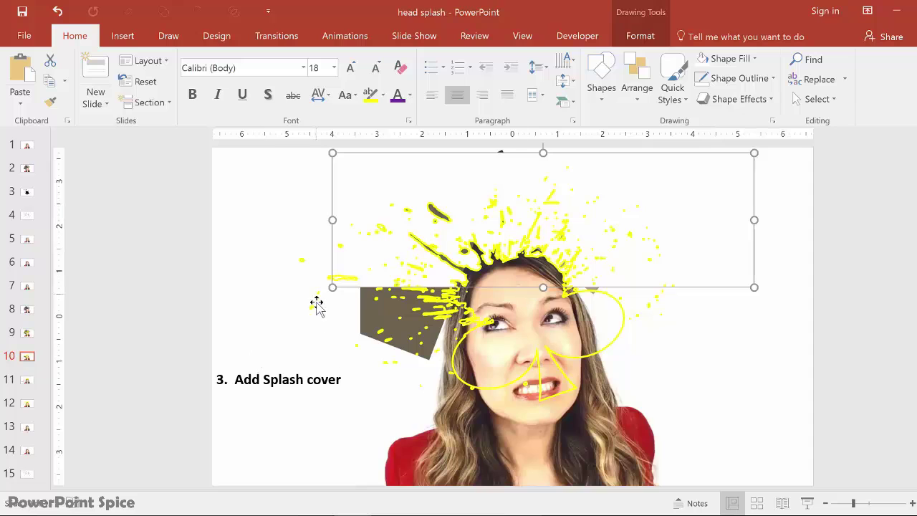
click(338, 326)
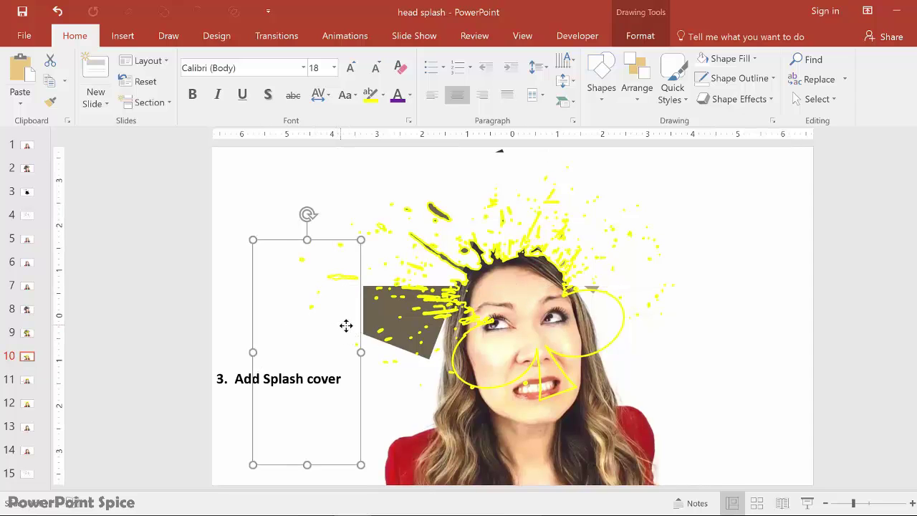
click(219, 268)
click(26, 380)
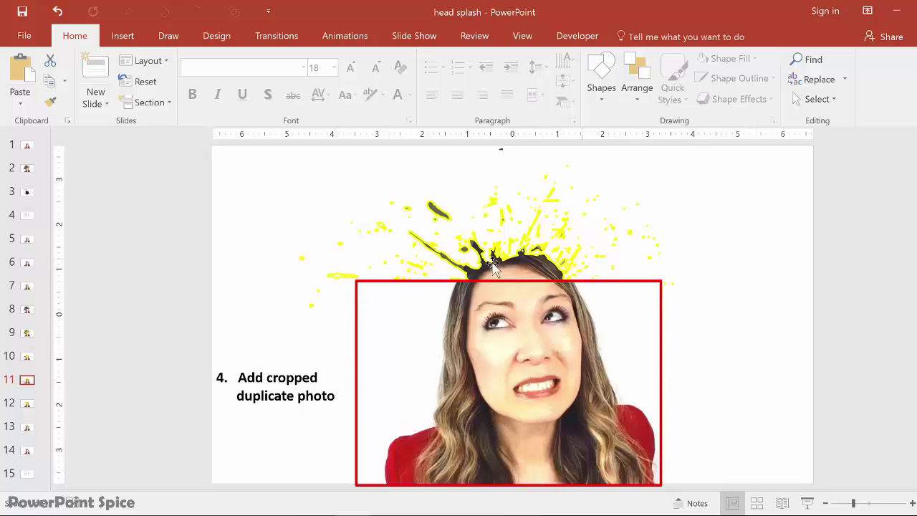
- Select the splash image on slide 11, then page through slides 12, 13 and 14 'Add more flecks'
click(681, 243)
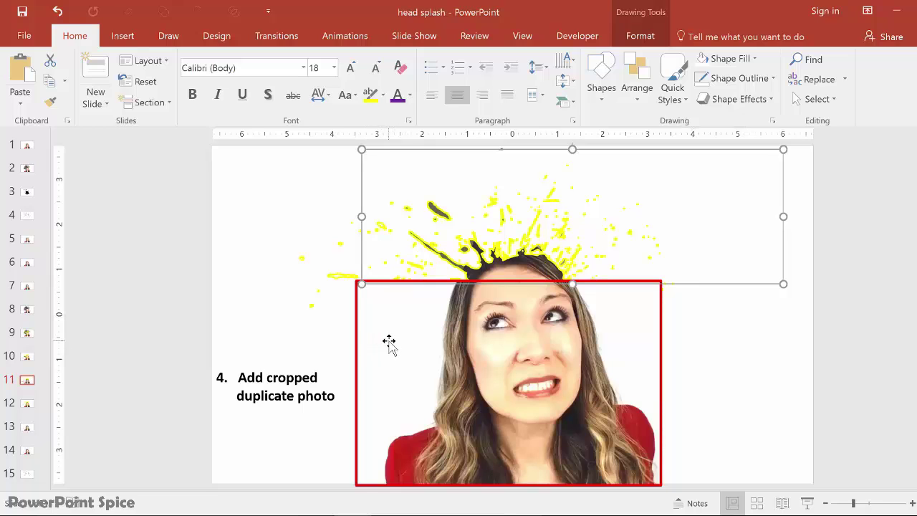
click(26, 406)
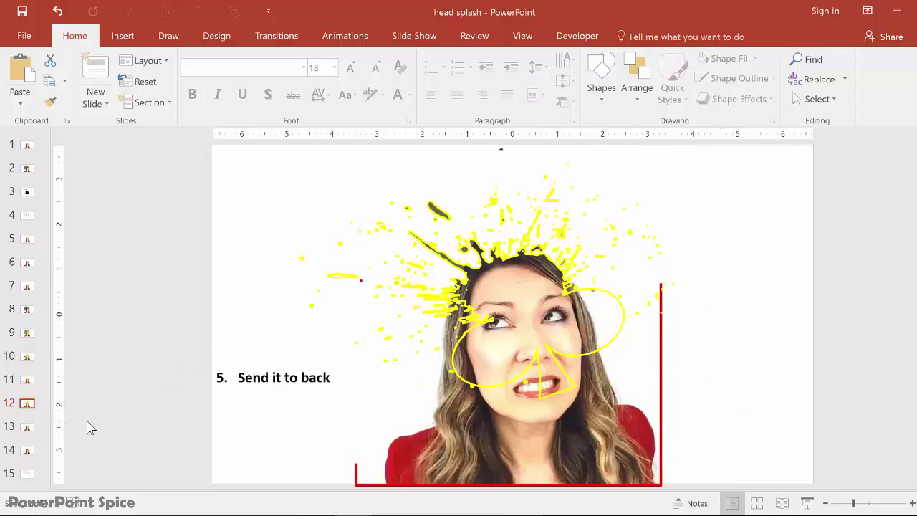
click(27, 429)
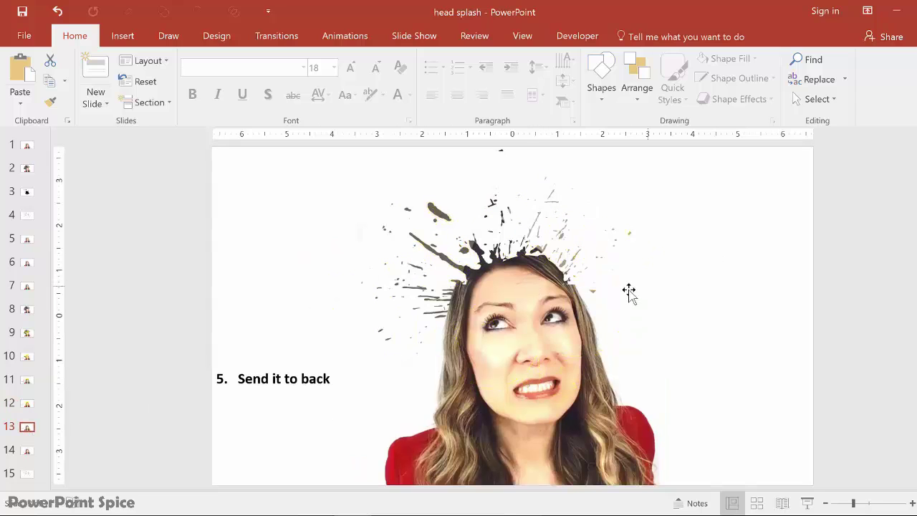
click(27, 451)
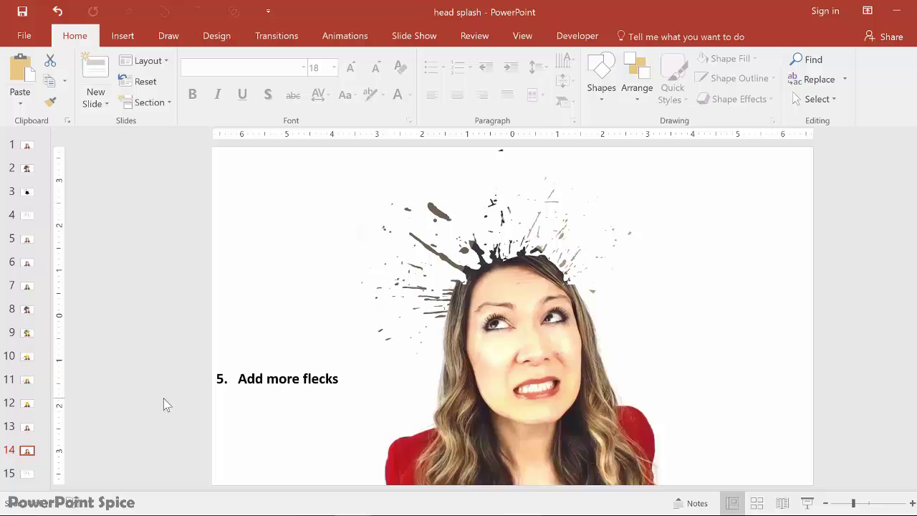
- On slide 3, delete the club shape from inside the splash group
click(26, 191)
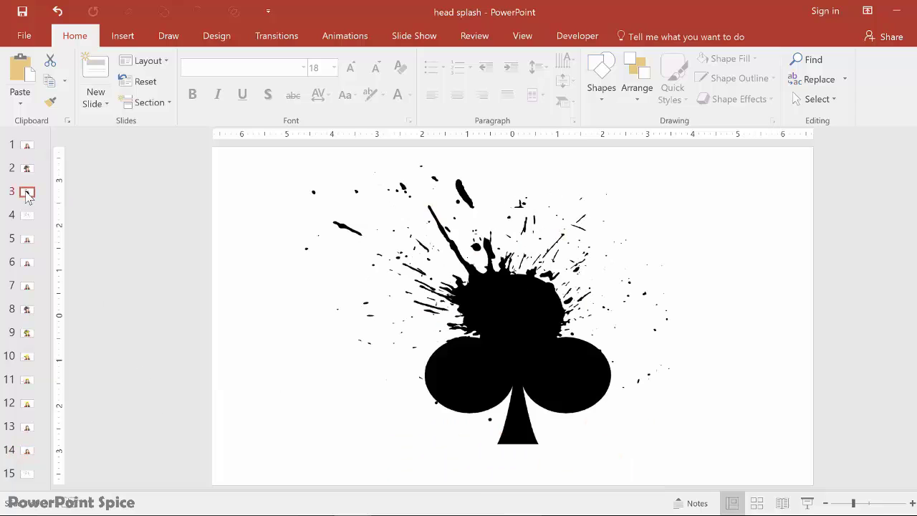
click(465, 369)
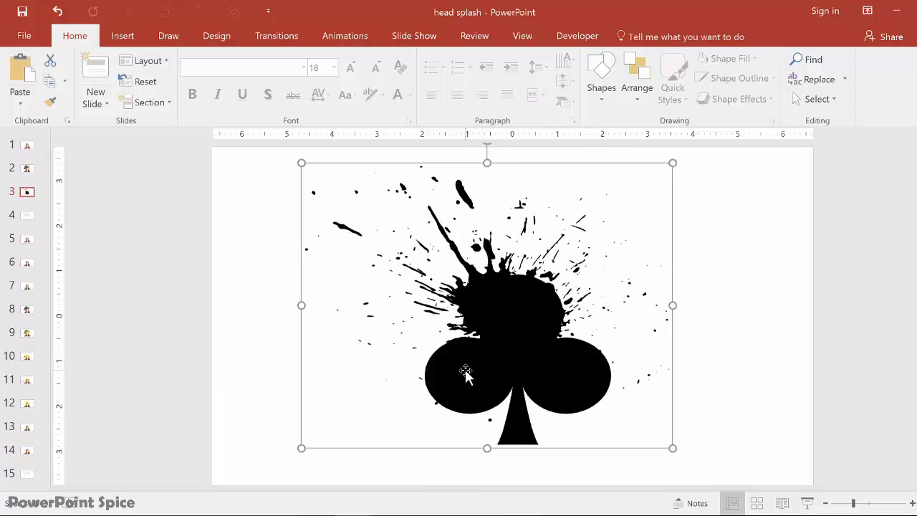
click(465, 368)
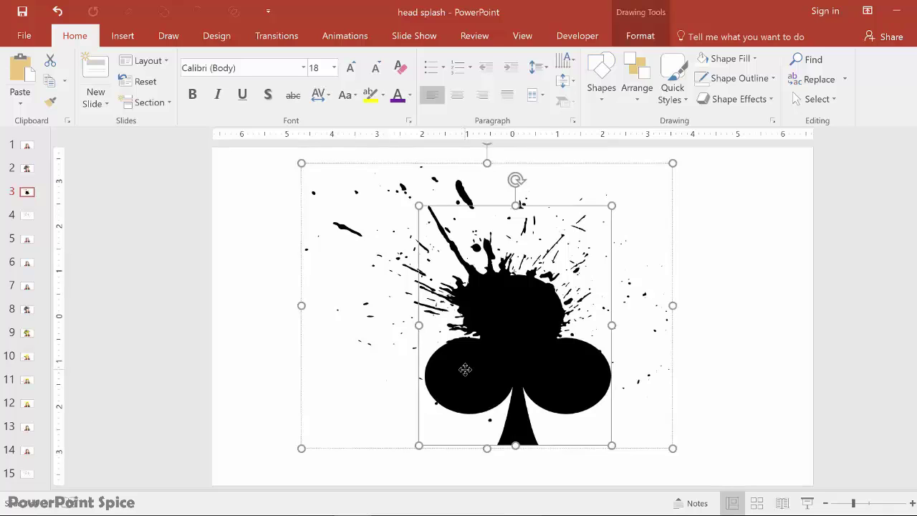
key(Delete)
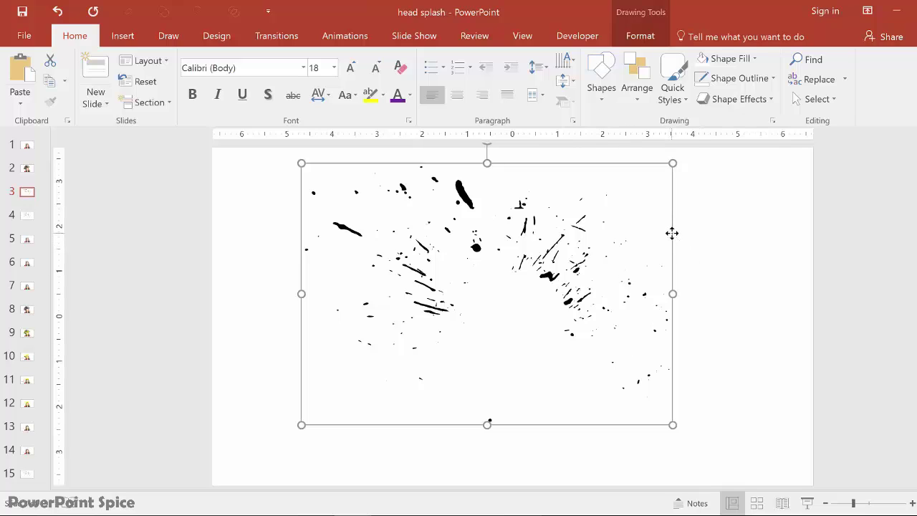
- Fill the leftover flecks white, copy them, and return to slide 14
click(702, 63)
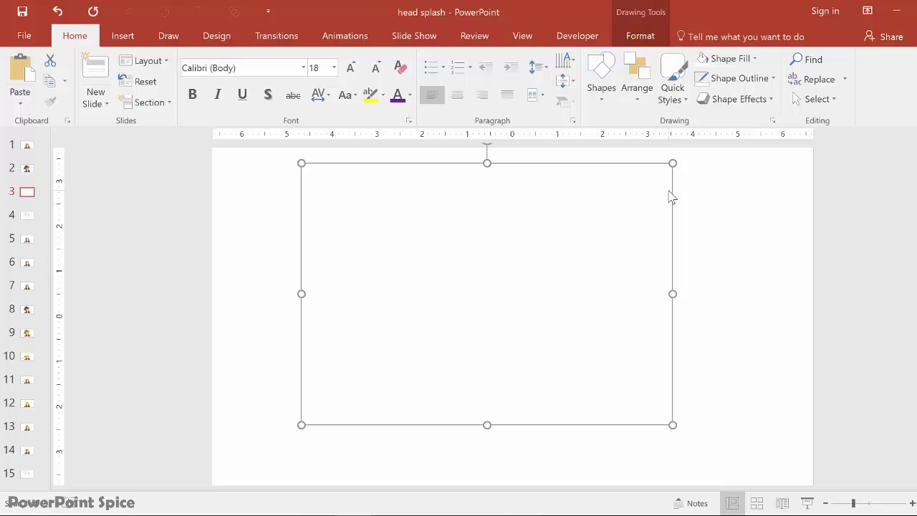
key(ctrl+c)
click(29, 452)
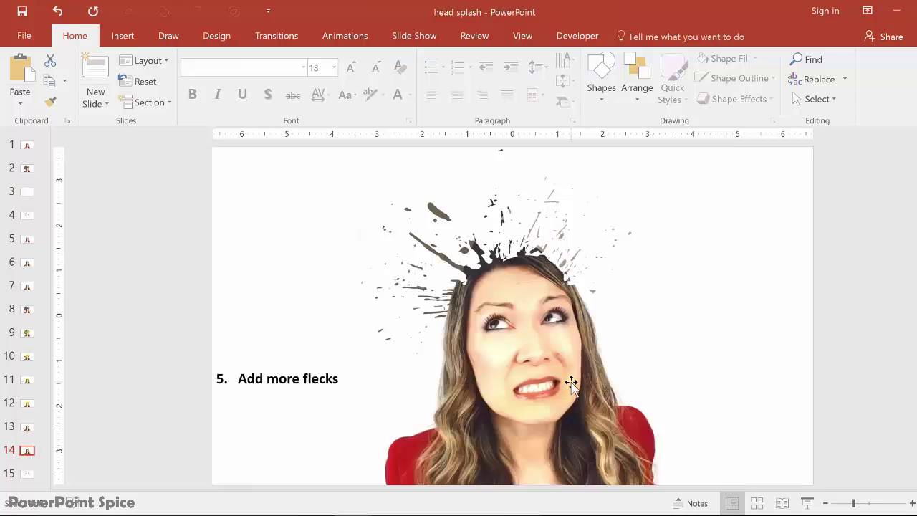
- Paste the white flecks onto slide 14, shrink them, and position them just above the hair
key(ctrl+v)
drag(303, 164, 359, 199)
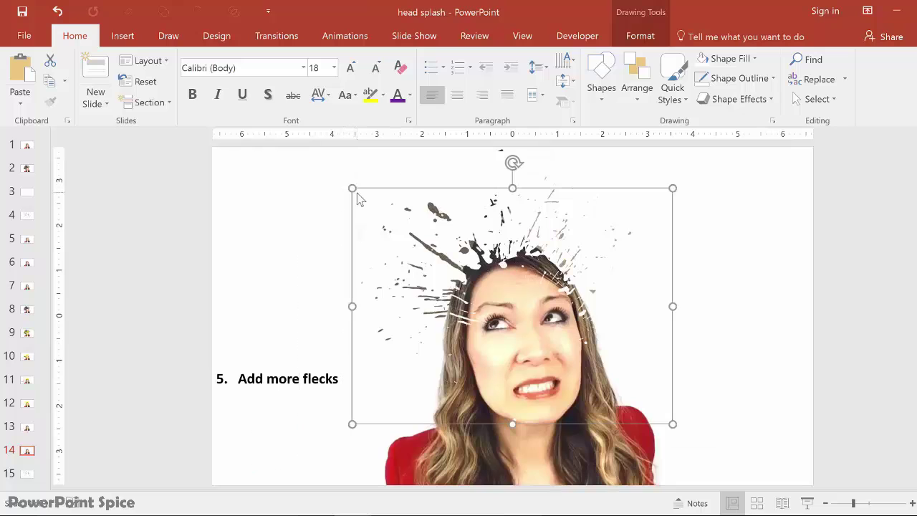
drag(671, 279, 670, 283)
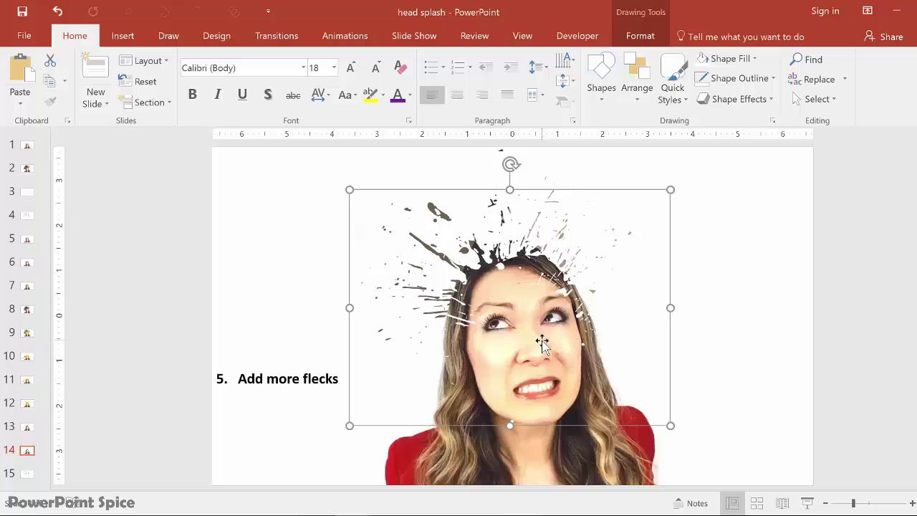
key(ctrl+z)
drag(350, 282, 350, 262)
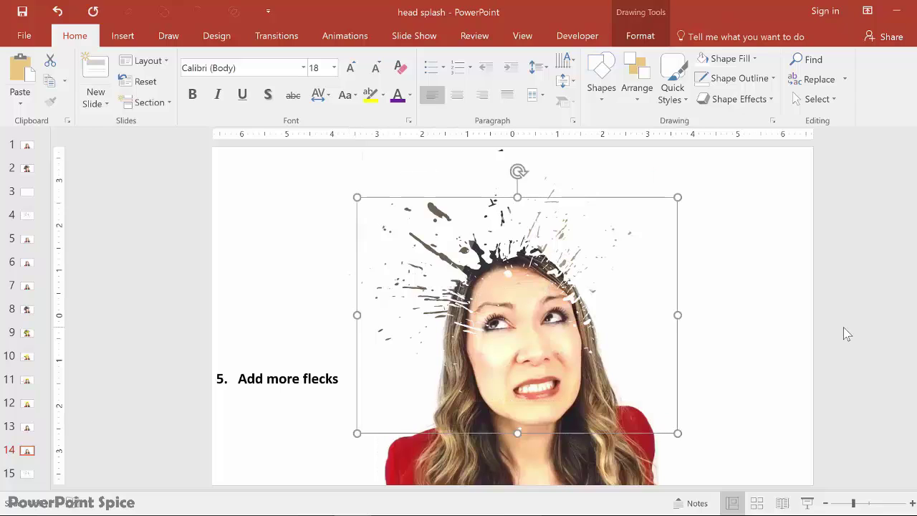